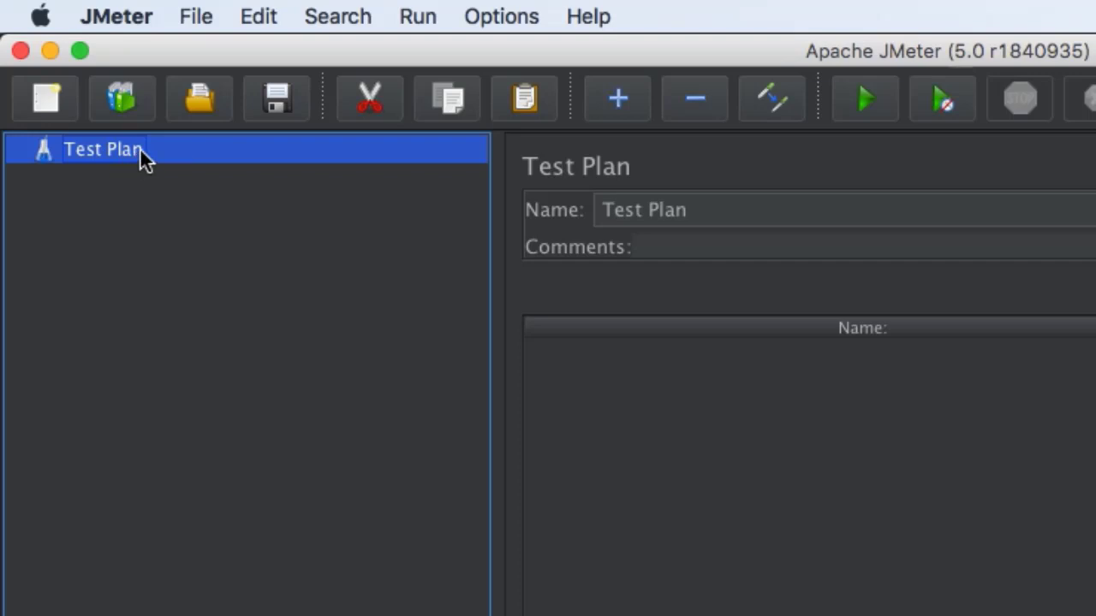
# - Add a standard Thread Group to the Test Plan
pyautogui.rightClick(141, 150)
pyautogui.moveTo(310, 195)
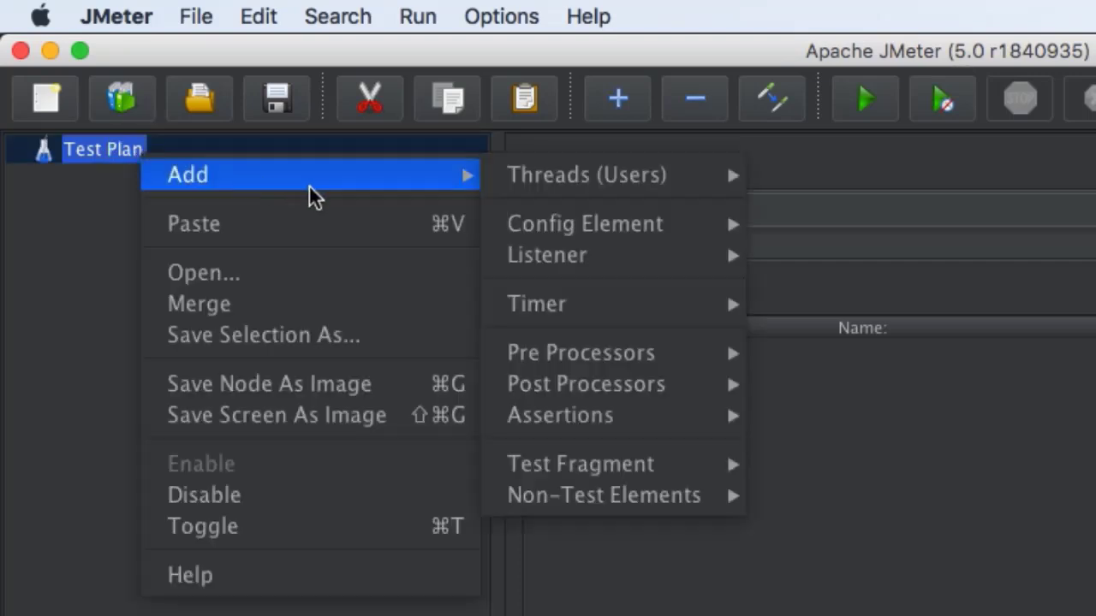
pyautogui.moveTo(614, 181)
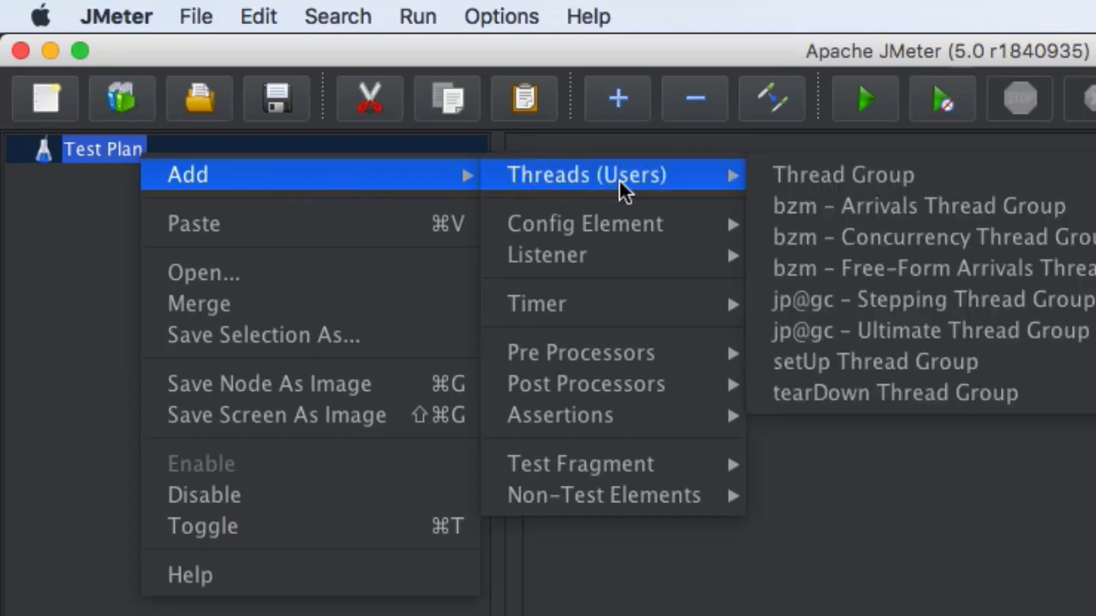
pyautogui.click(930, 183)
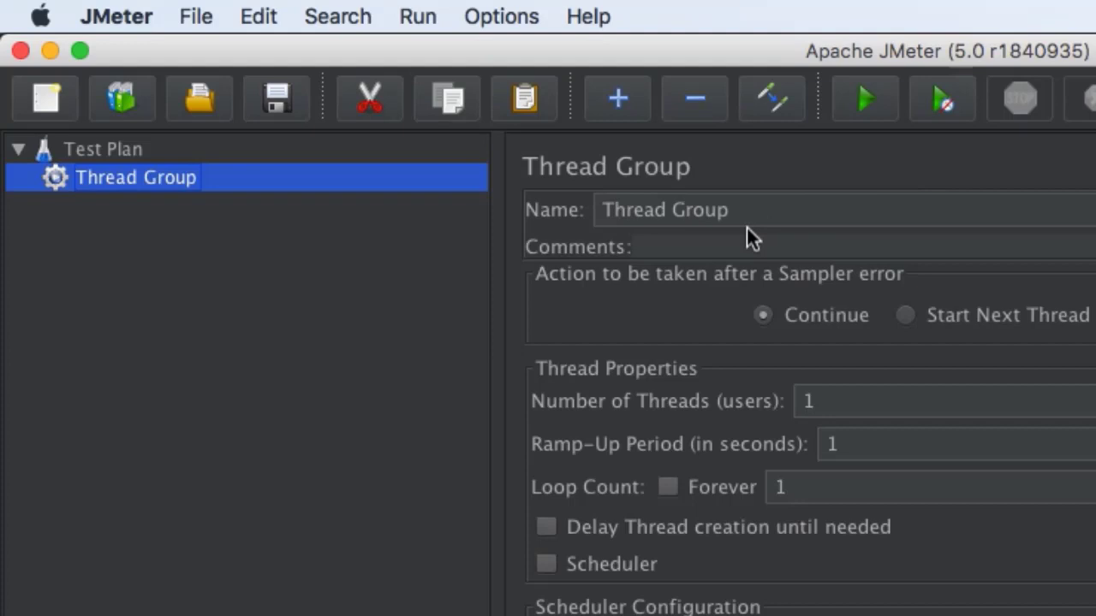
# - Set the thread group's number of threads (users) to 100
pyautogui.moveTo(747, 212); pyautogui.dragTo(456, 190)
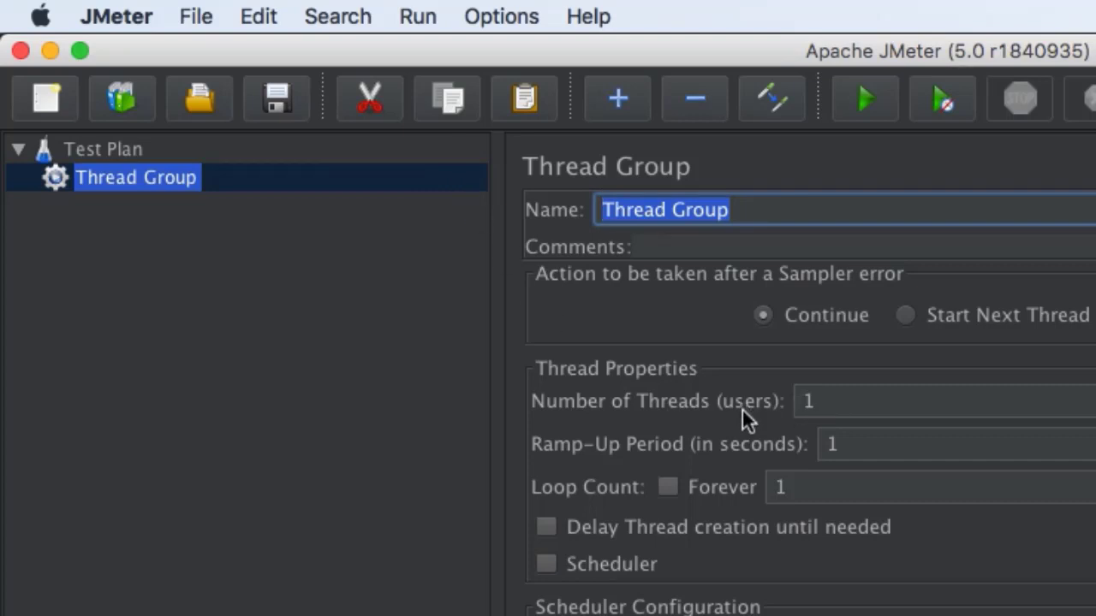
pyautogui.moveTo(827, 404); pyautogui.dragTo(652, 396)
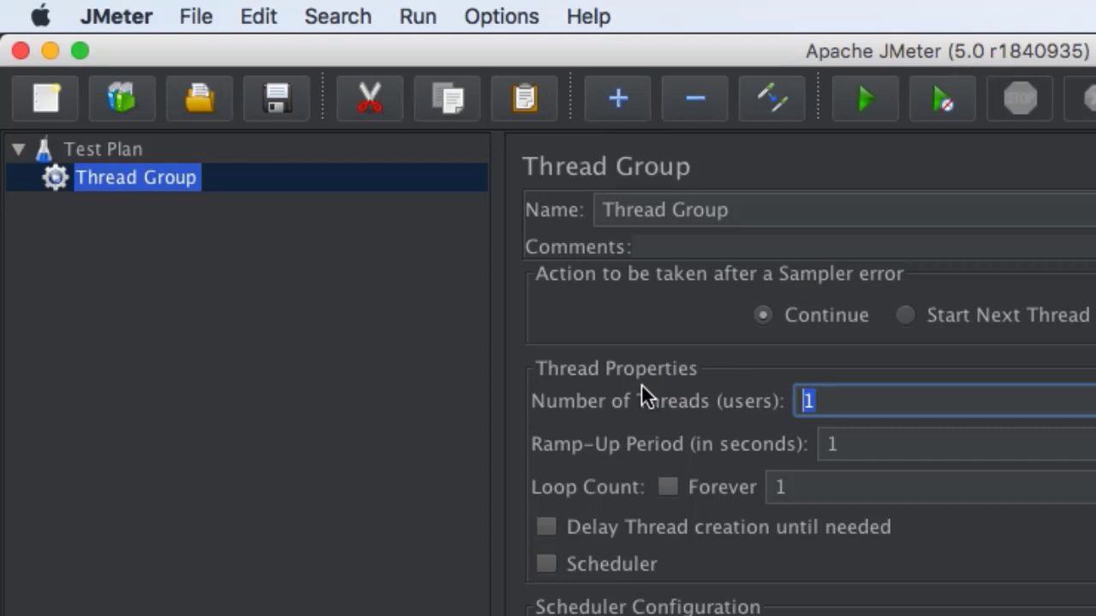
pyautogui.write('100')
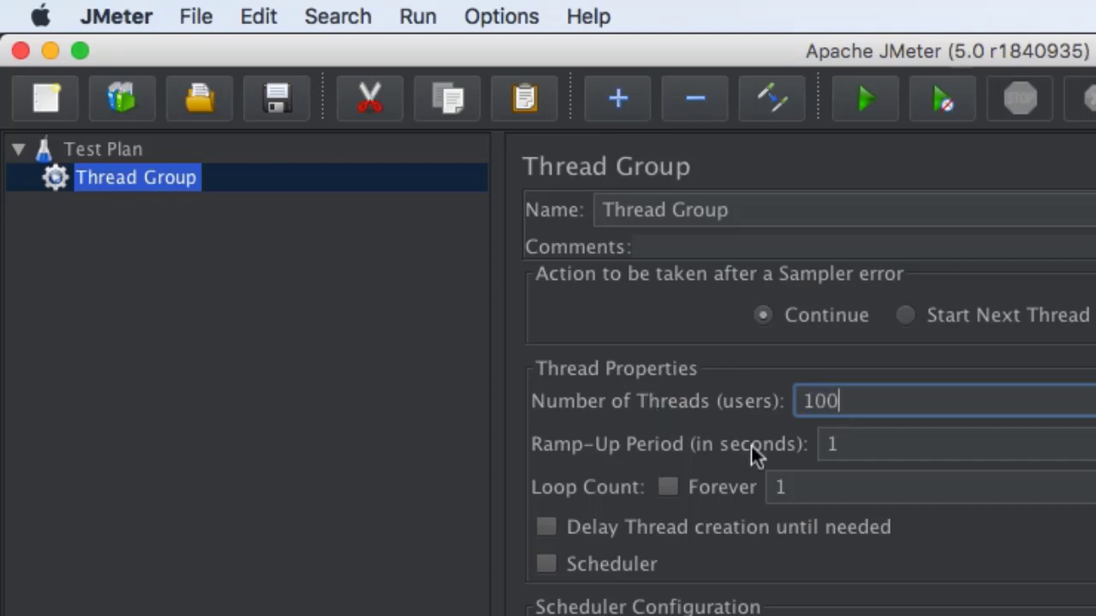
pyautogui.click(959, 450)
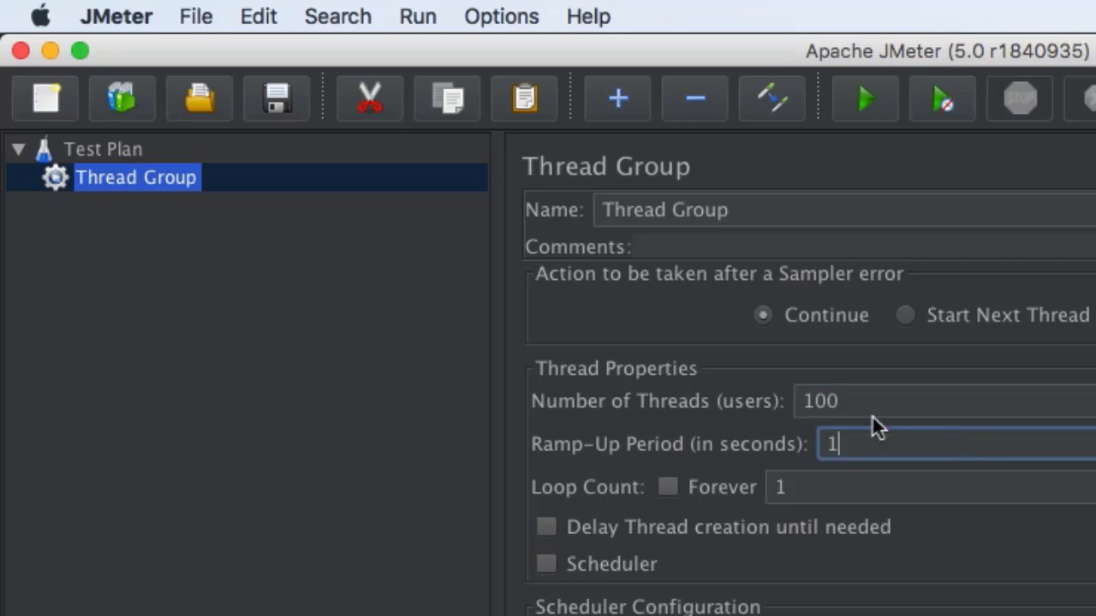
# - Set the thread group's number of threads to 10 and its ramp-up period to 5 seconds
pyautogui.doubleClick(819, 399)
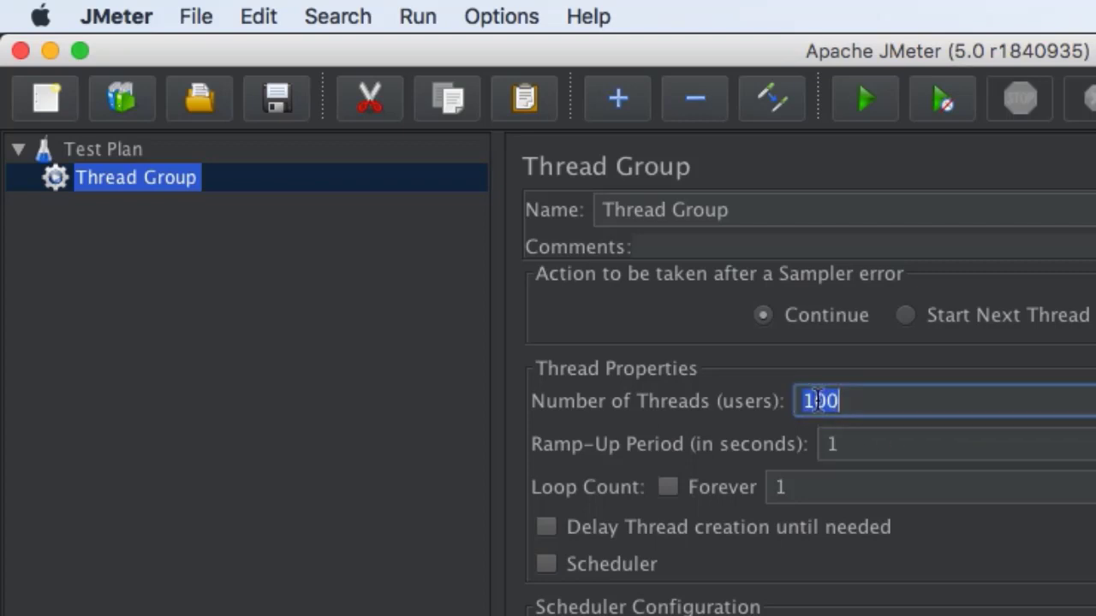
pyautogui.write('10')
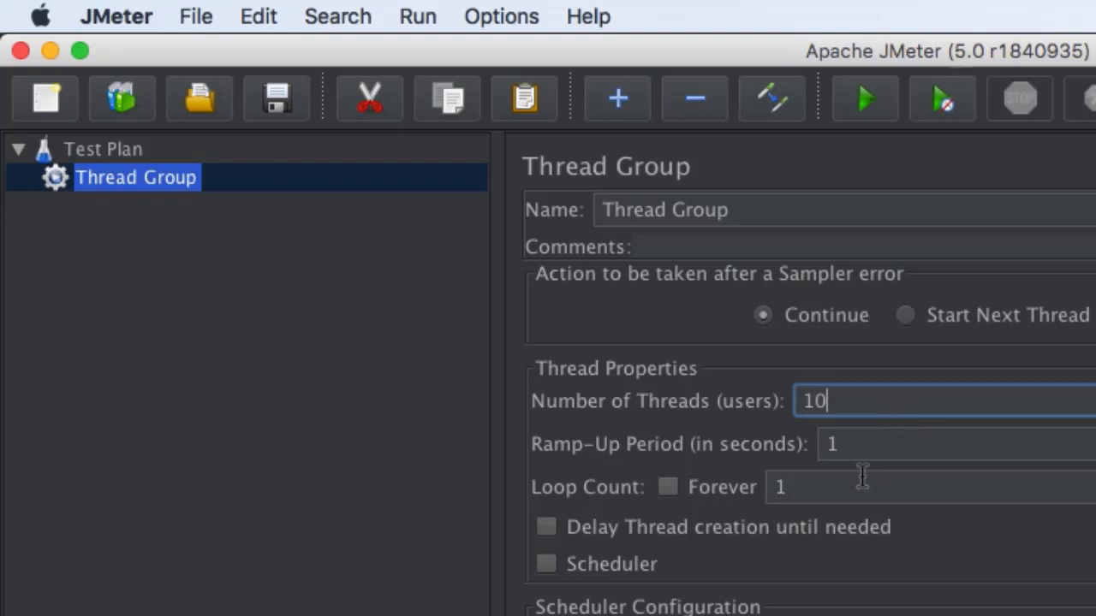
pyautogui.press('Tab')
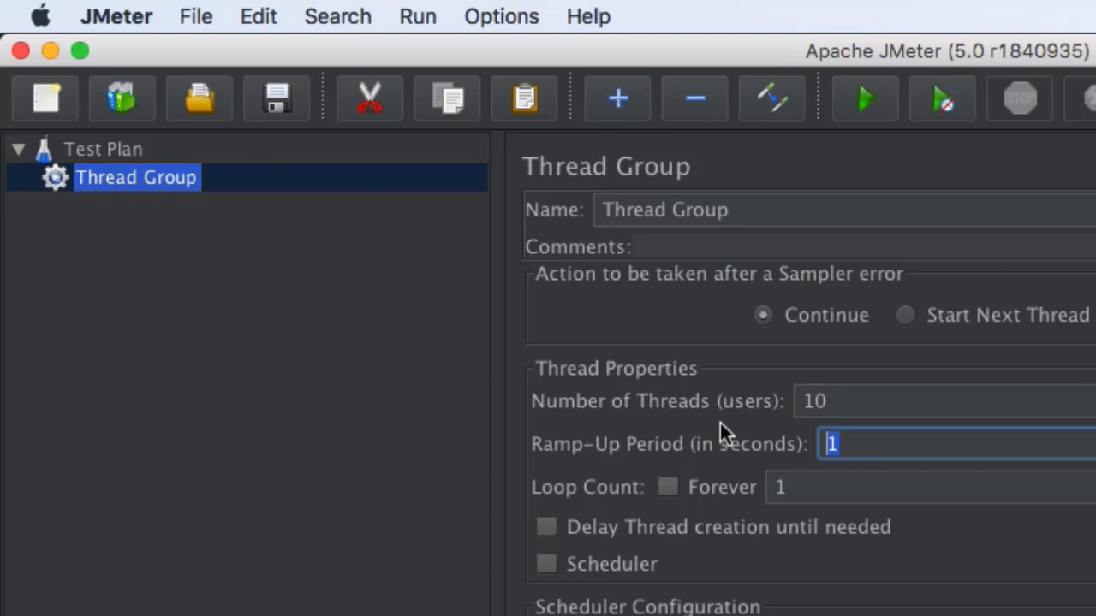
pyautogui.write('5')
pyautogui.click(817, 489)
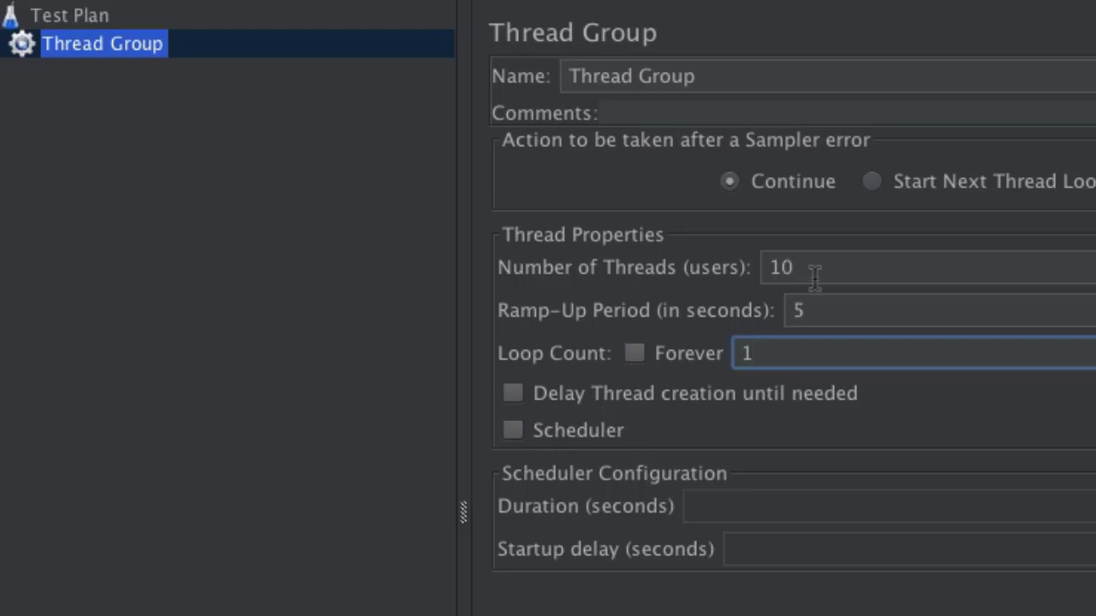
# - Add an HTTP Request sampler to the Thread Group
pyautogui.rightClick(128, 45)
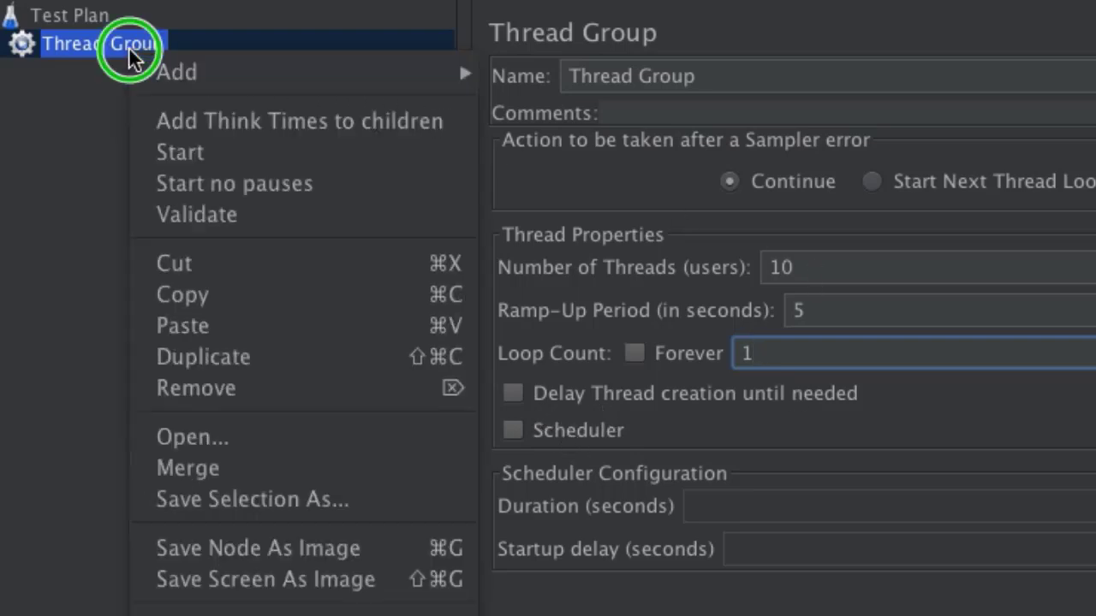
pyautogui.moveTo(371, 86)
pyautogui.moveTo(555, 80)
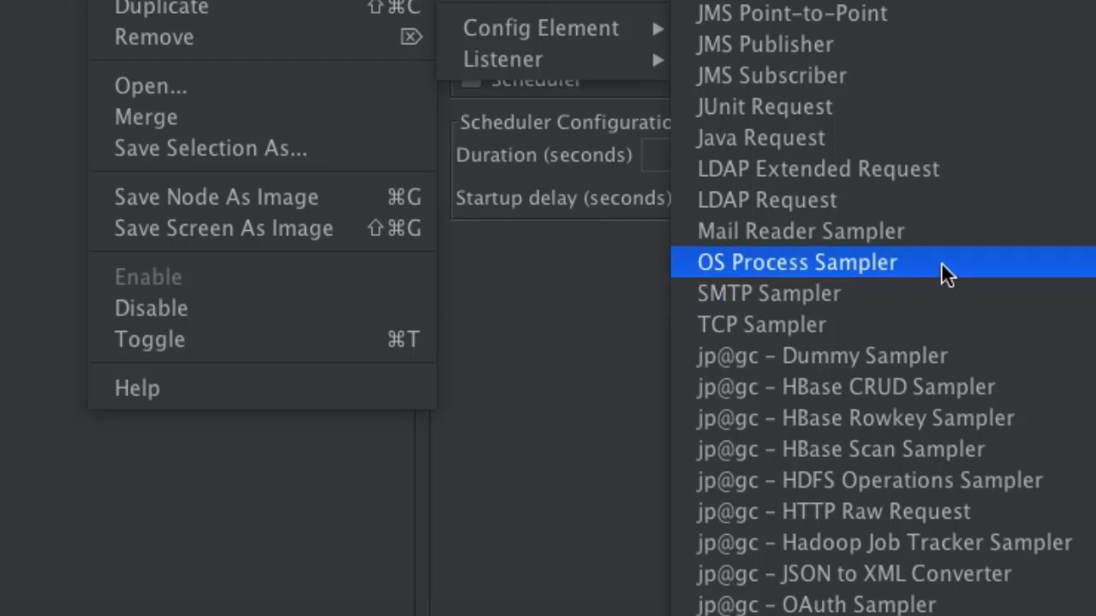
pyautogui.click(942, 272)
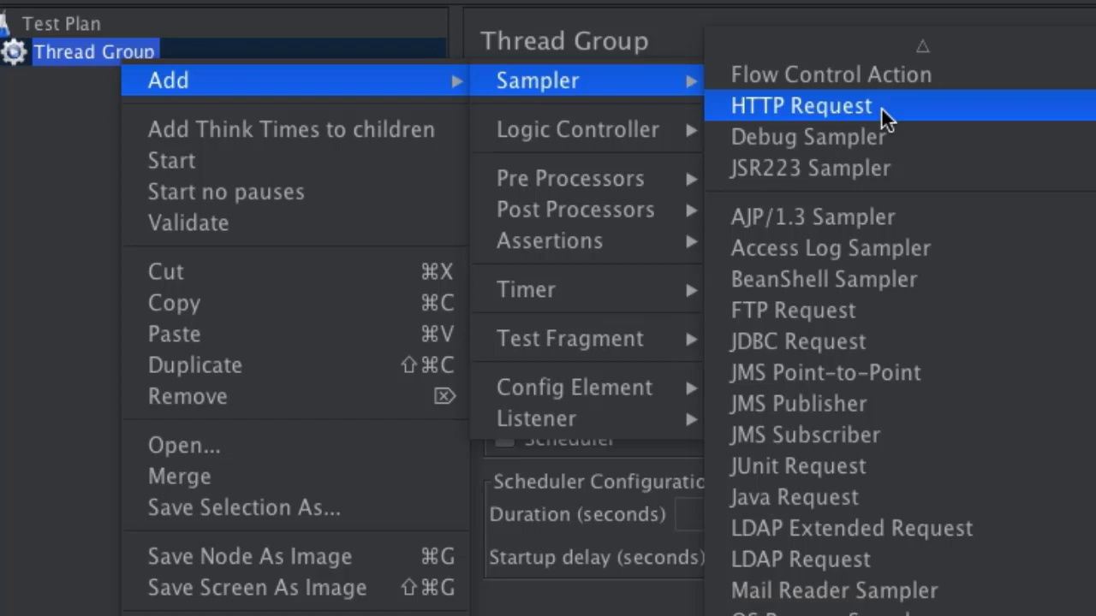
pyautogui.click(882, 112)
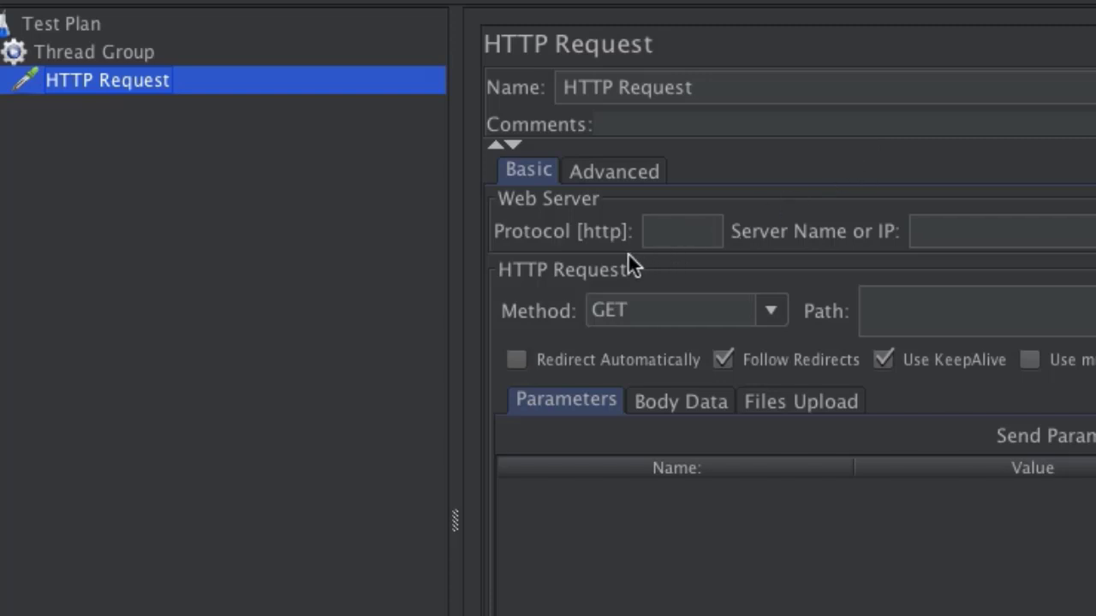
pyautogui.click(694, 229)
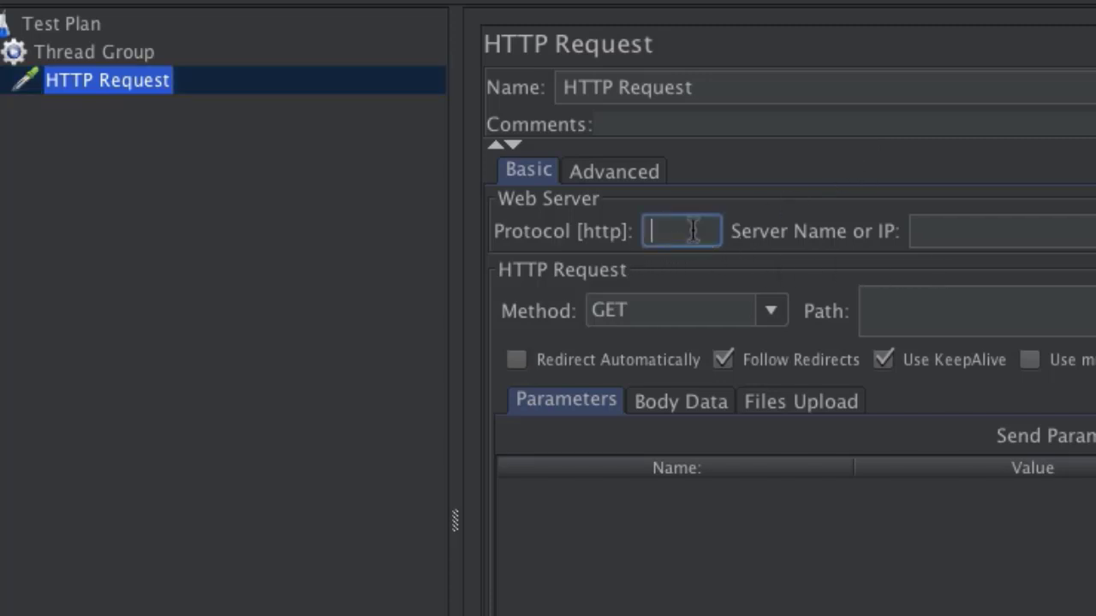
pyautogui.write('https:')
pyautogui.press('BackSpace')
pyautogui.click(1084, 231)
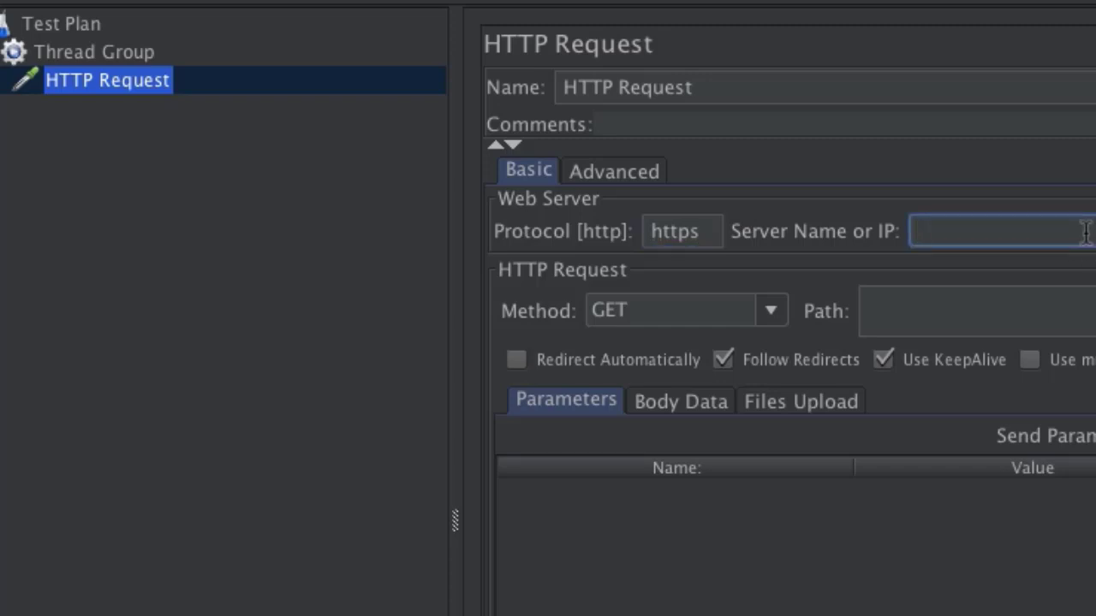
pyautogui.write('http')
pyautogui.press('BackSpace')
pyautogui.press('BackSpace')
pyautogui.press('BackSpace')
pyautogui.press('BackSpace')
pyautogui.write('www.softpost.org')
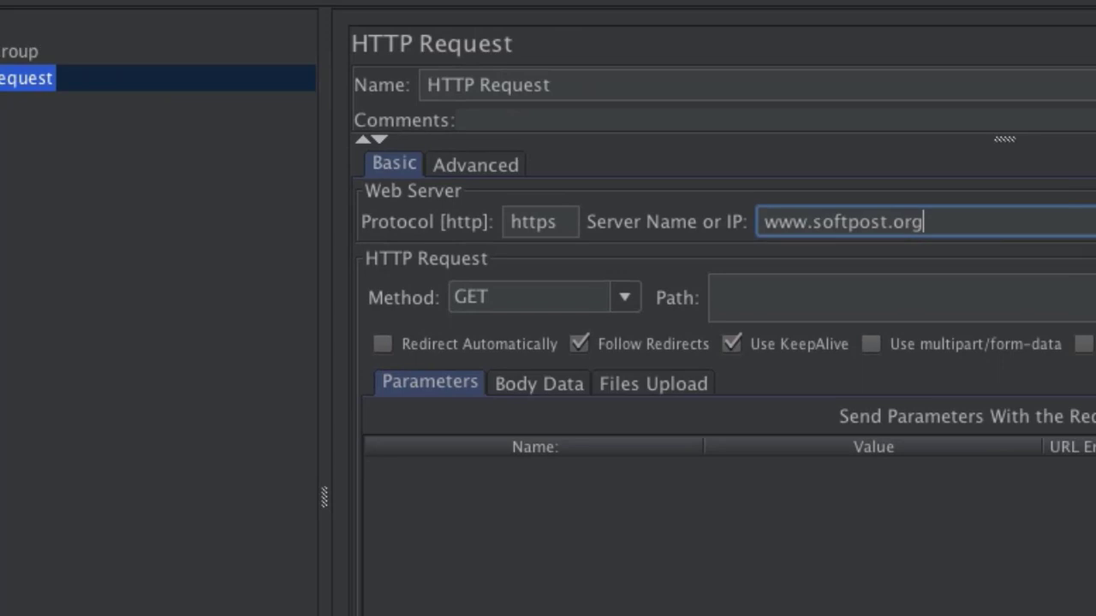
# - Look through the available HTTP methods and set the request's path to /
pyautogui.click(1027, 202)
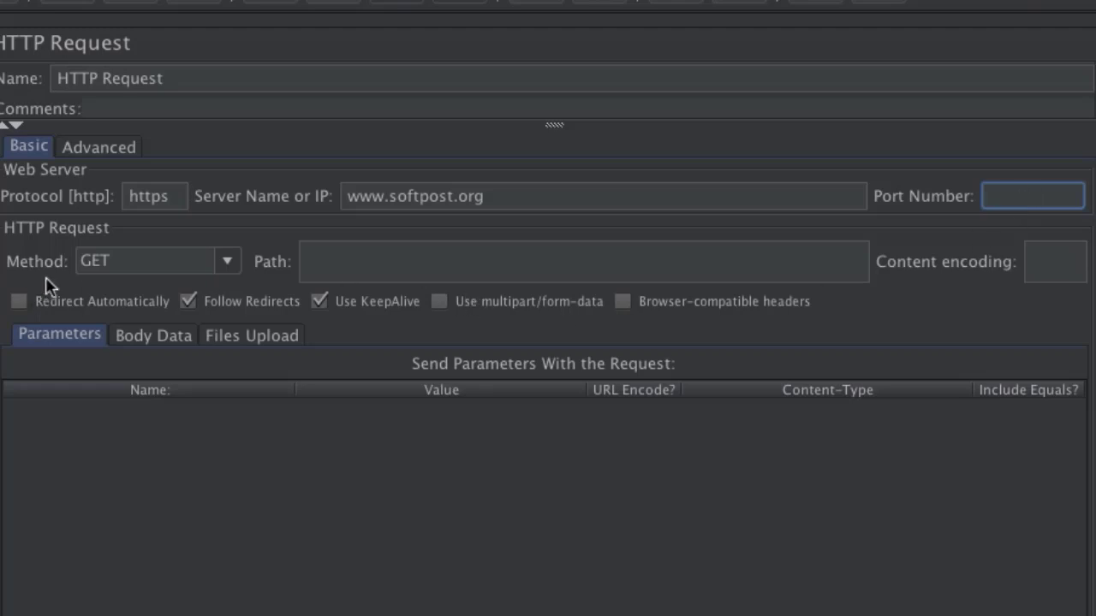
pyautogui.click(229, 262)
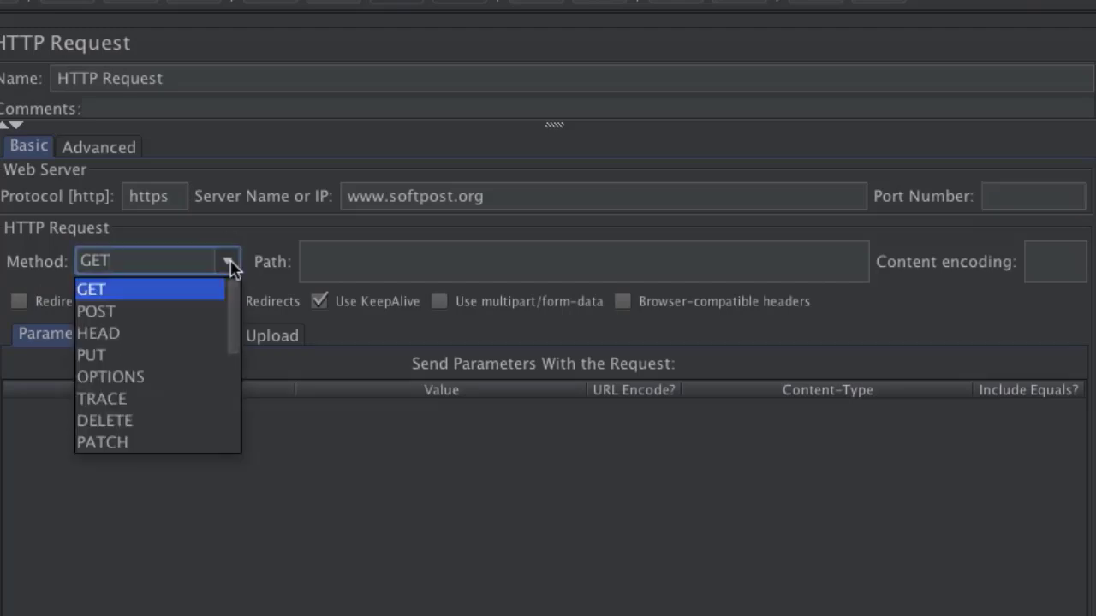
pyautogui.moveTo(240, 306); pyautogui.dragTo(237, 266)
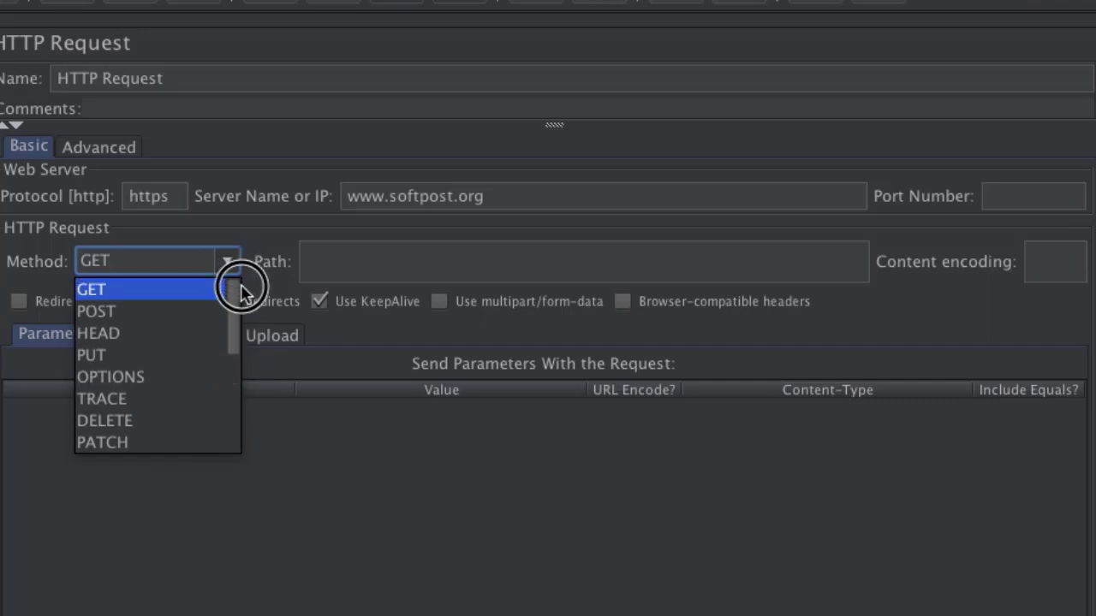
pyautogui.click(243, 247)
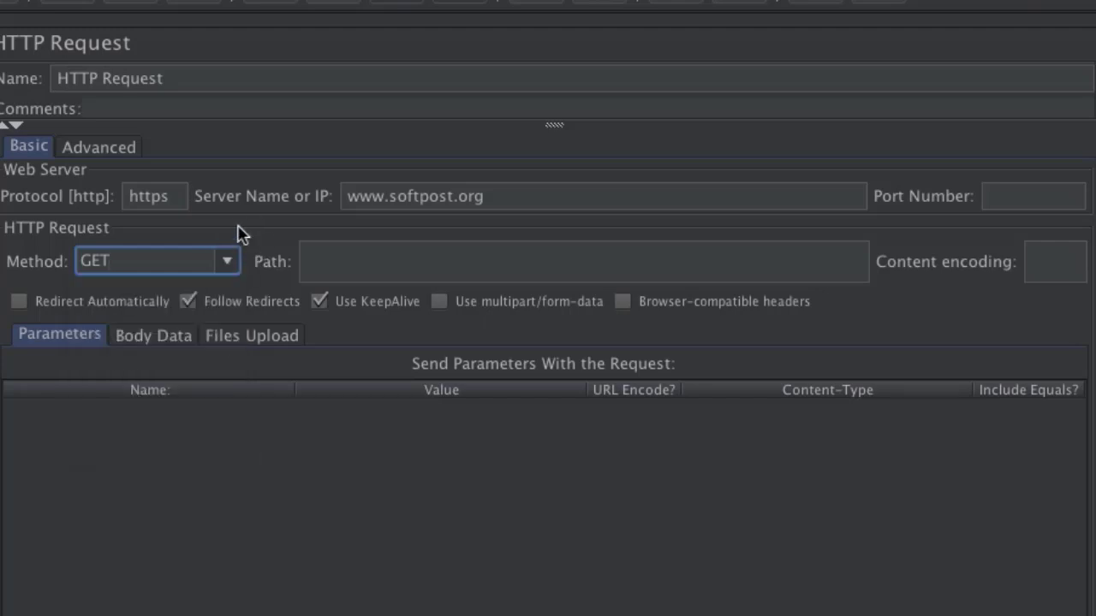
pyautogui.click(381, 262)
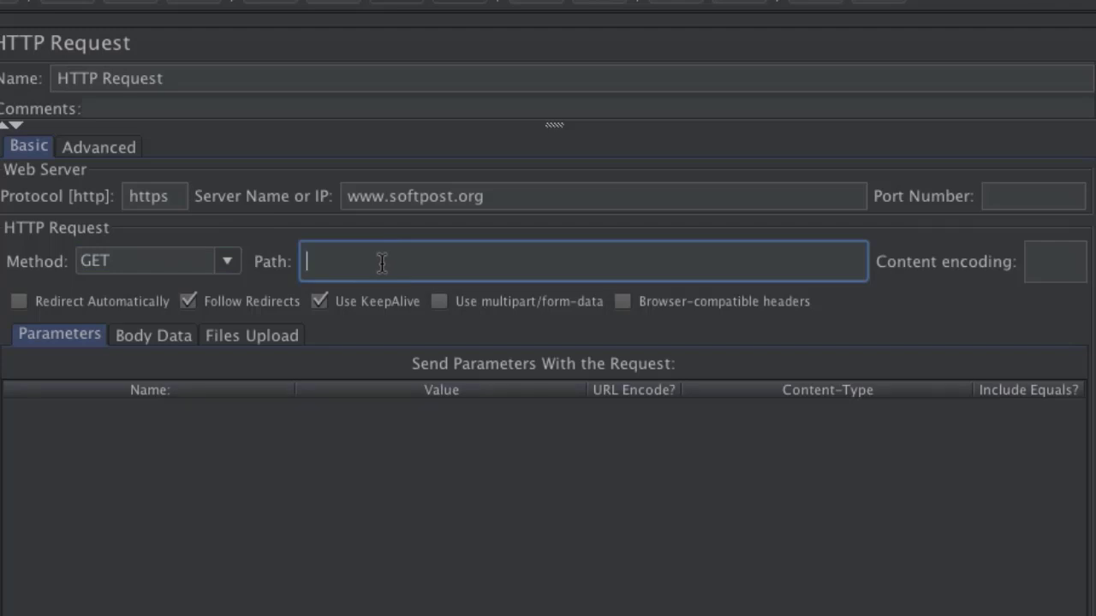
pyautogui.write('/')
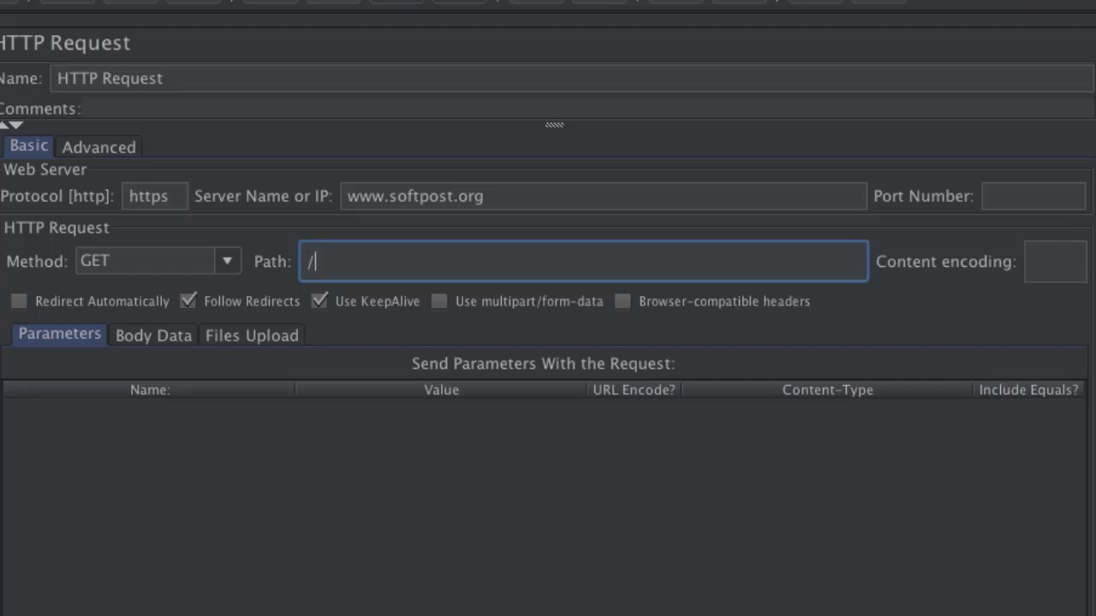
# - Add a View Results Tree listener to the Thread Group
pyautogui.click(148, 60)
pyautogui.rightClick(152, 62)
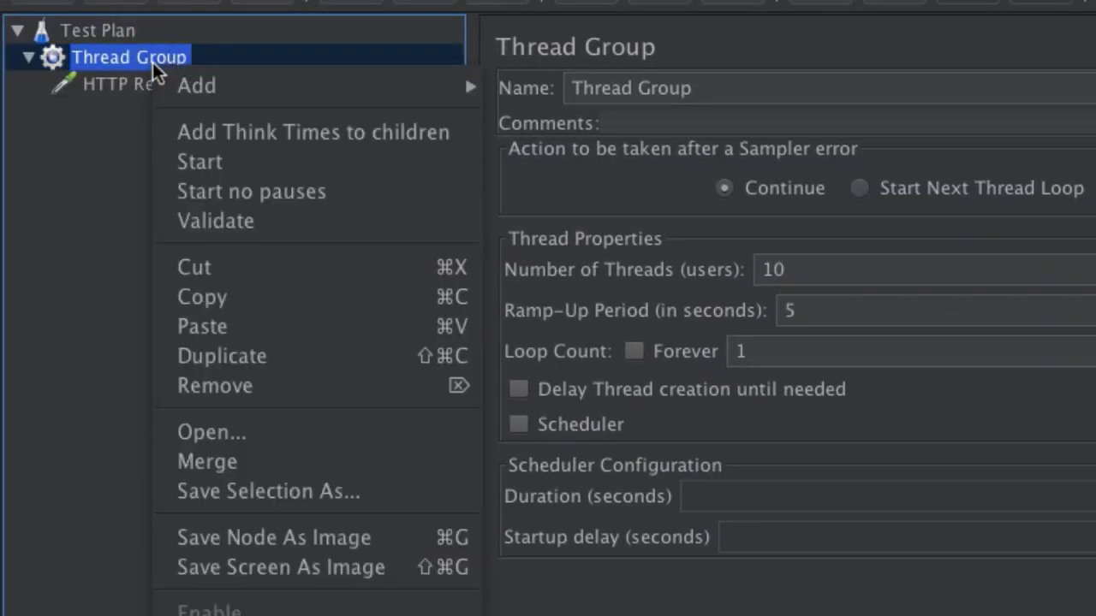
pyautogui.moveTo(425, 99)
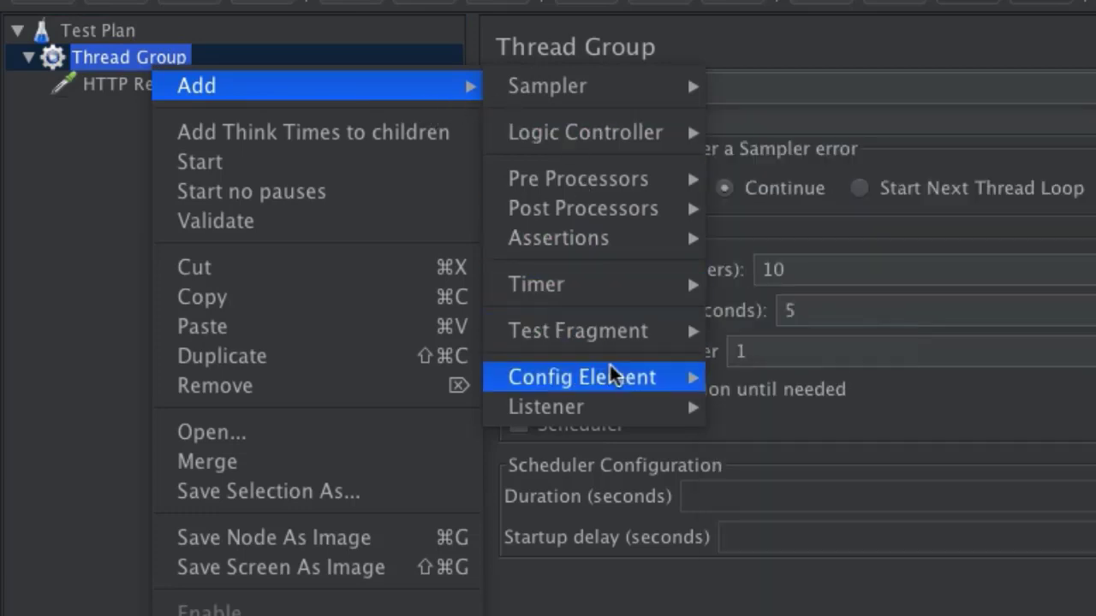
pyautogui.moveTo(611, 387)
pyautogui.moveTo(617, 406)
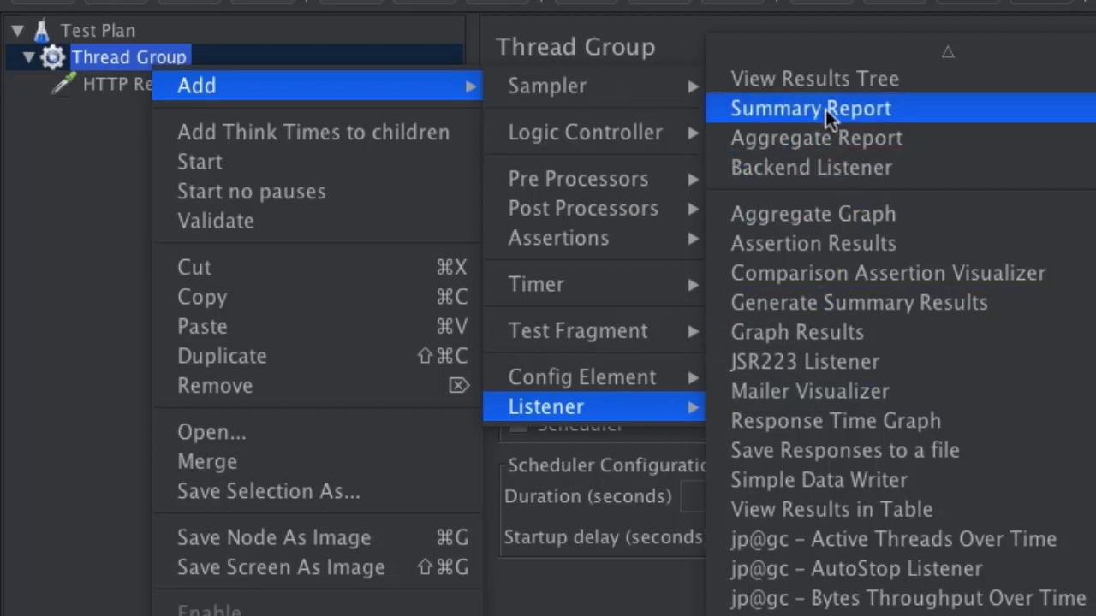
pyautogui.click(825, 84)
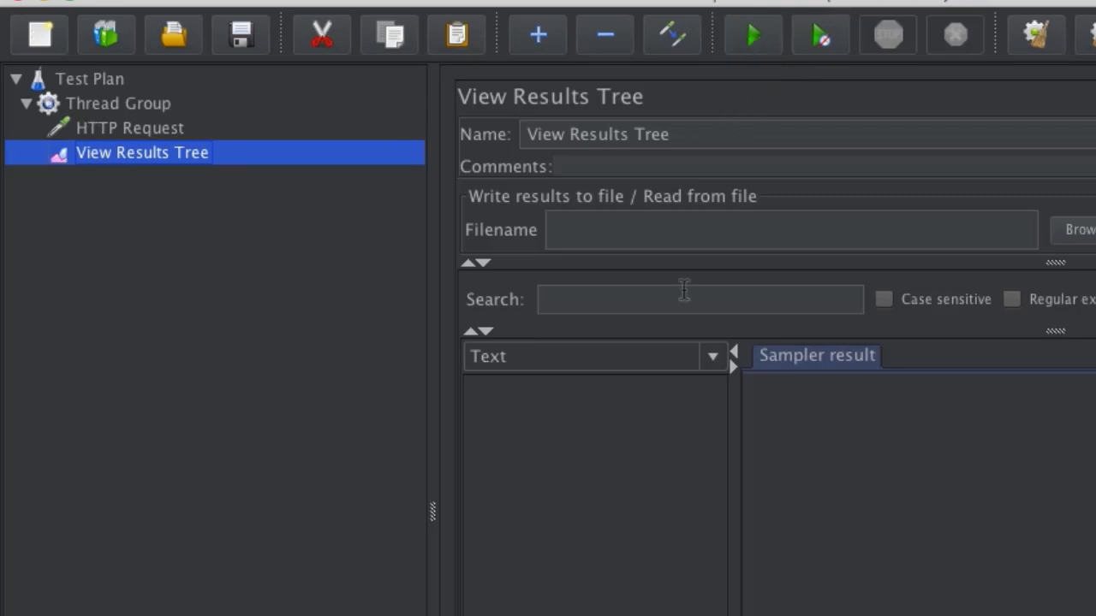
# - Review the thread group's user count and ramp-up period, and return to the View Results Tree listener
pyautogui.click(132, 106)
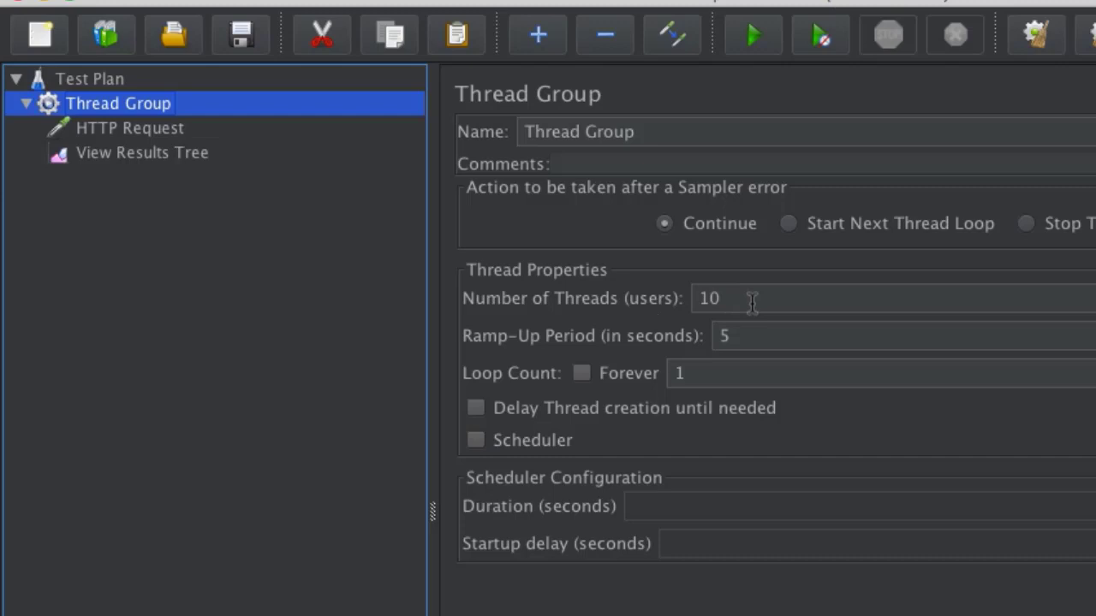
pyautogui.doubleClick(748, 338)
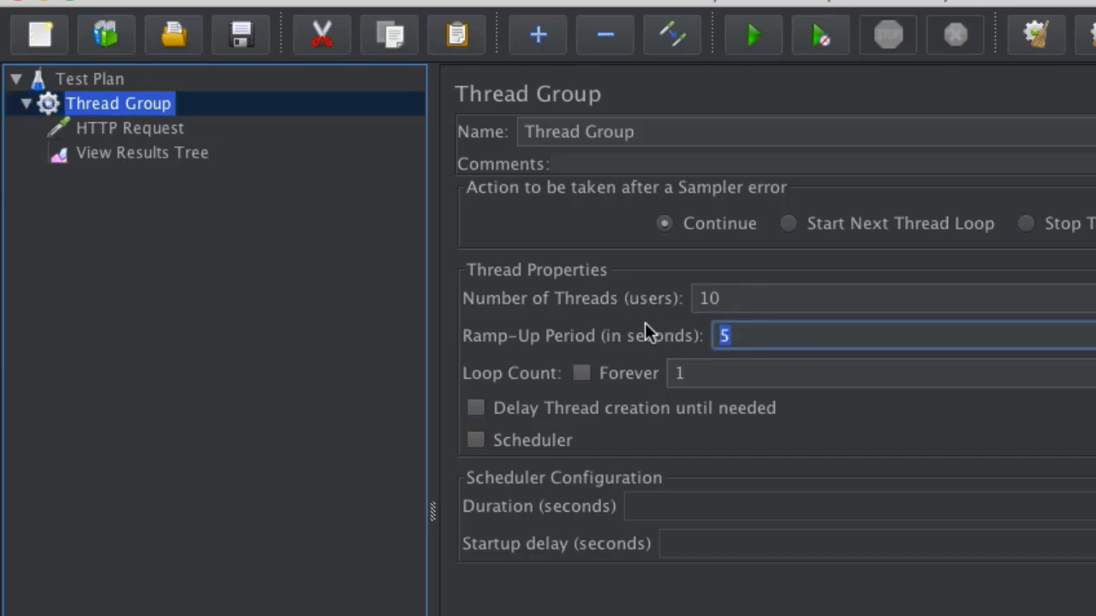
pyautogui.click(162, 159)
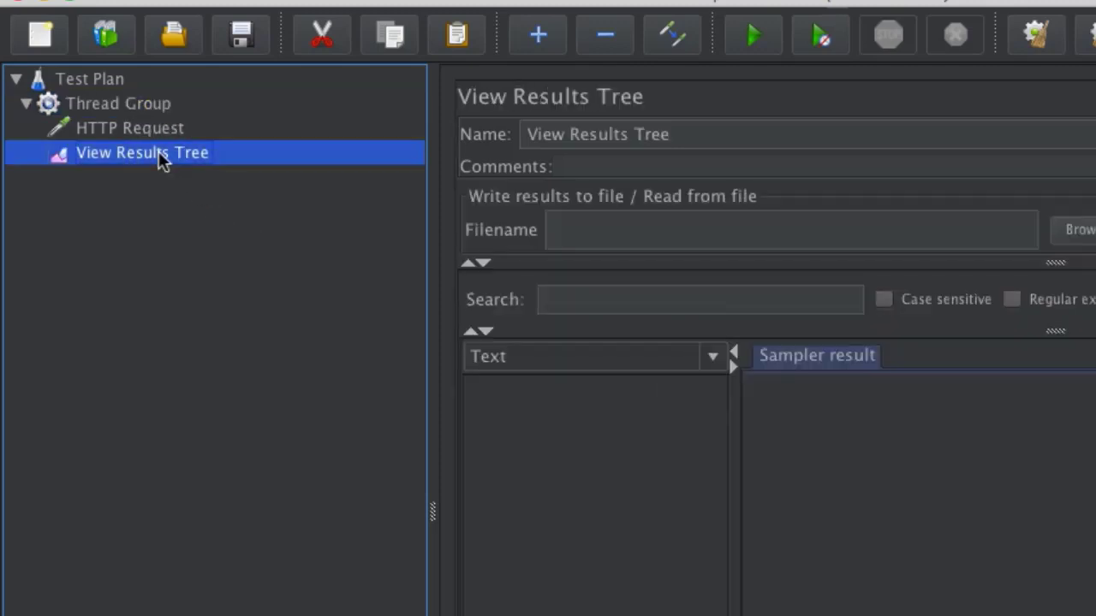
# - Start the test run, agree to save the test plan first, and choose the js-nodejs/tut-jmeter folder as its location
pyautogui.click(764, 38)
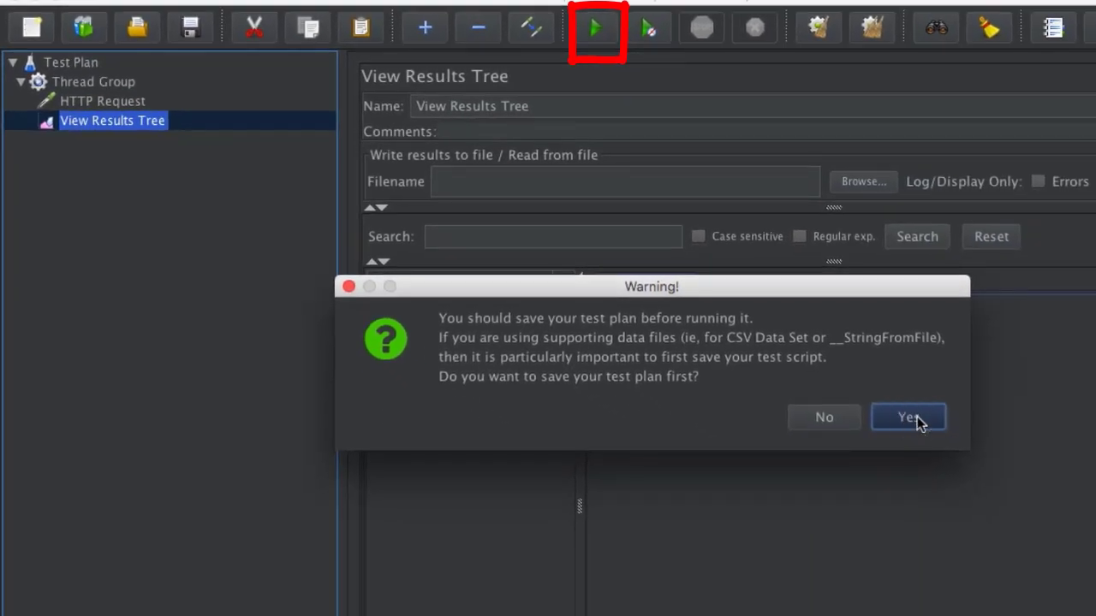
pyautogui.click(909, 417)
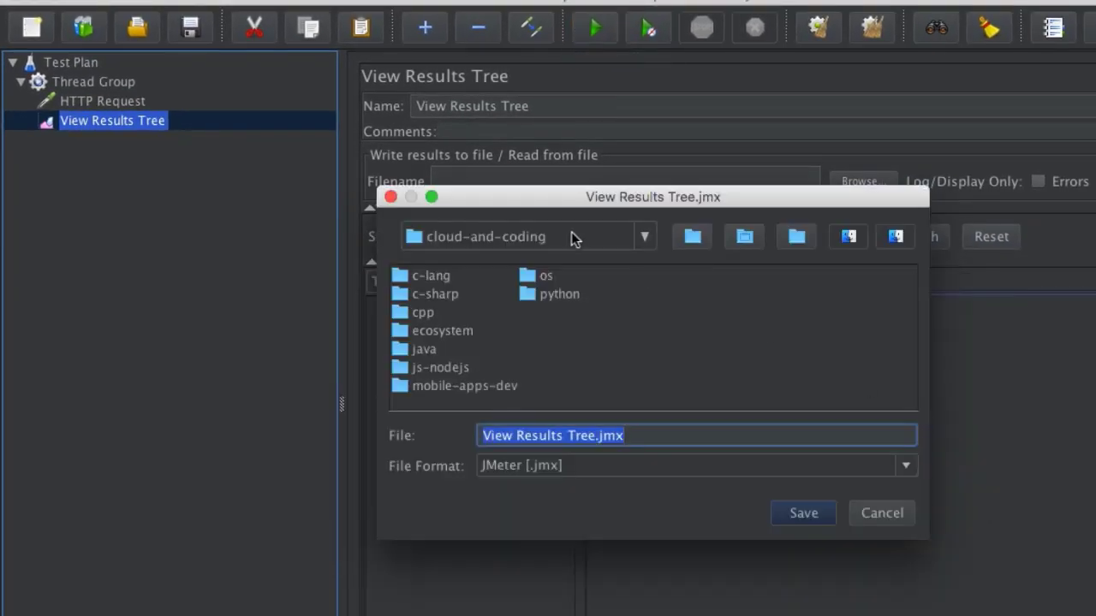
pyautogui.doubleClick(440, 372)
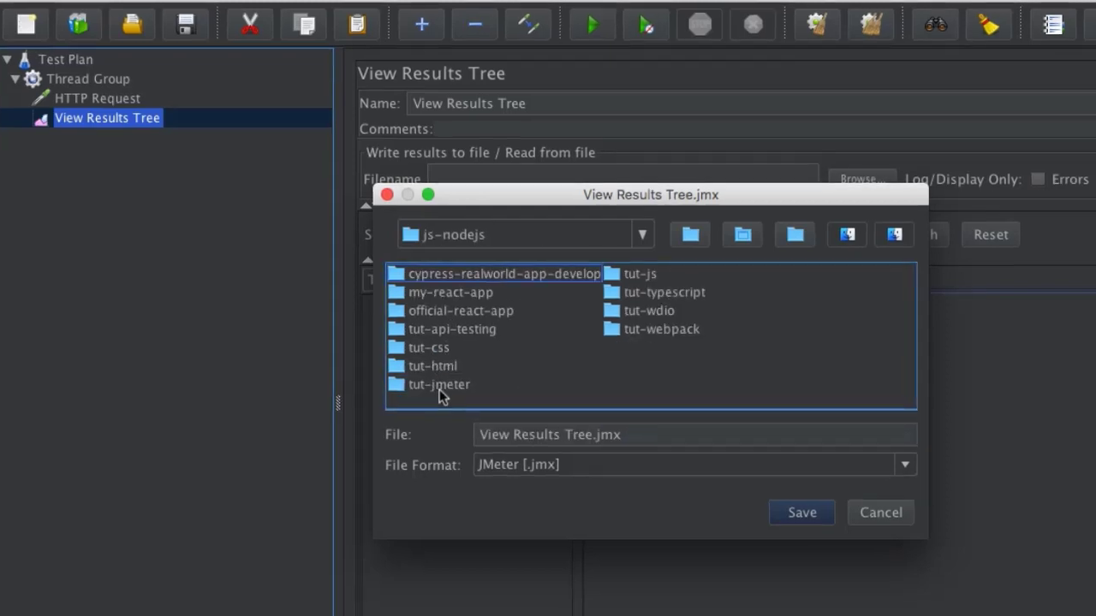
pyautogui.doubleClick(439, 387)
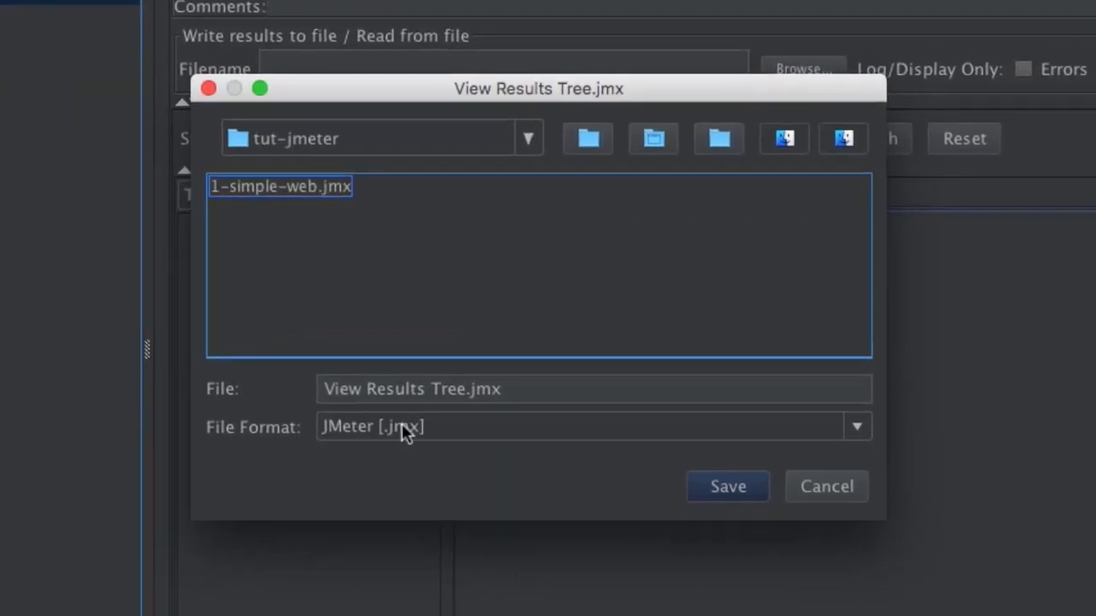
# - Name the test plan file 2 - Get request.jmx in place of the suggested name
pyautogui.click(326, 390)
pyautogui.write('2 - G')
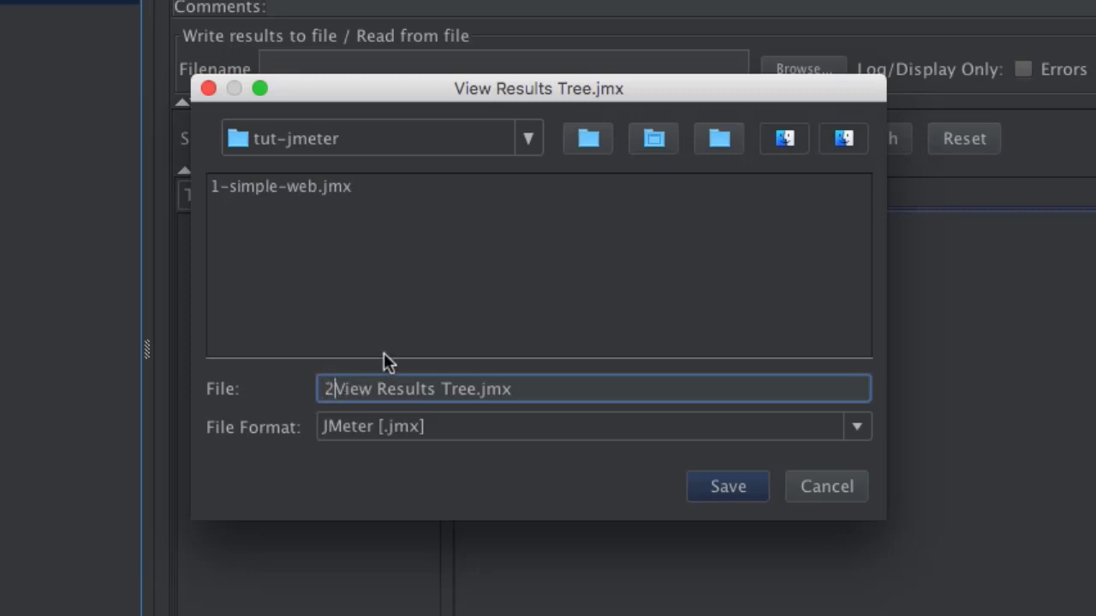
pyautogui.write('et request')
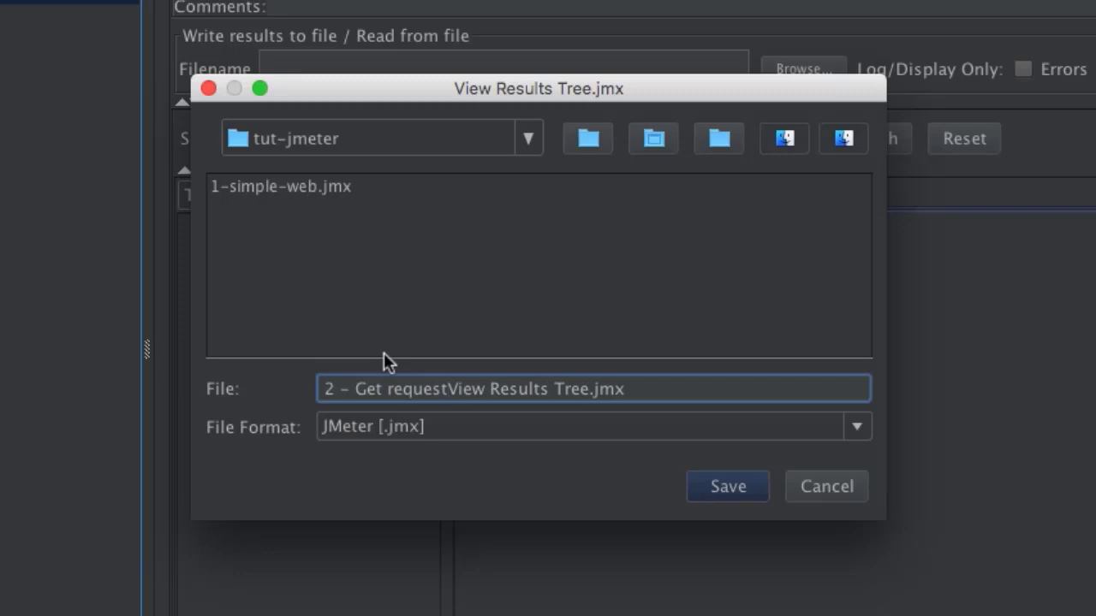
pyautogui.click(591, 389)
pyautogui.press('BackSpace')
pyautogui.press('BackSpace')
pyautogui.press('BackSpace')
pyautogui.press('BackSpace')
pyautogui.press('BackSpace')
pyautogui.press('BackSpace')
pyautogui.press('BackSpace')
pyautogui.press('BackSpace')
pyautogui.press('BackSpace')
pyautogui.press('BackSpace')
pyautogui.press('BackSpace')
pyautogui.press('BackSpace')
pyautogui.press('BackSpace')
pyautogui.press('BackSpace')
pyautogui.press('BackSpace')
pyautogui.press('BackSpace')
pyautogui.press('BackSpace')
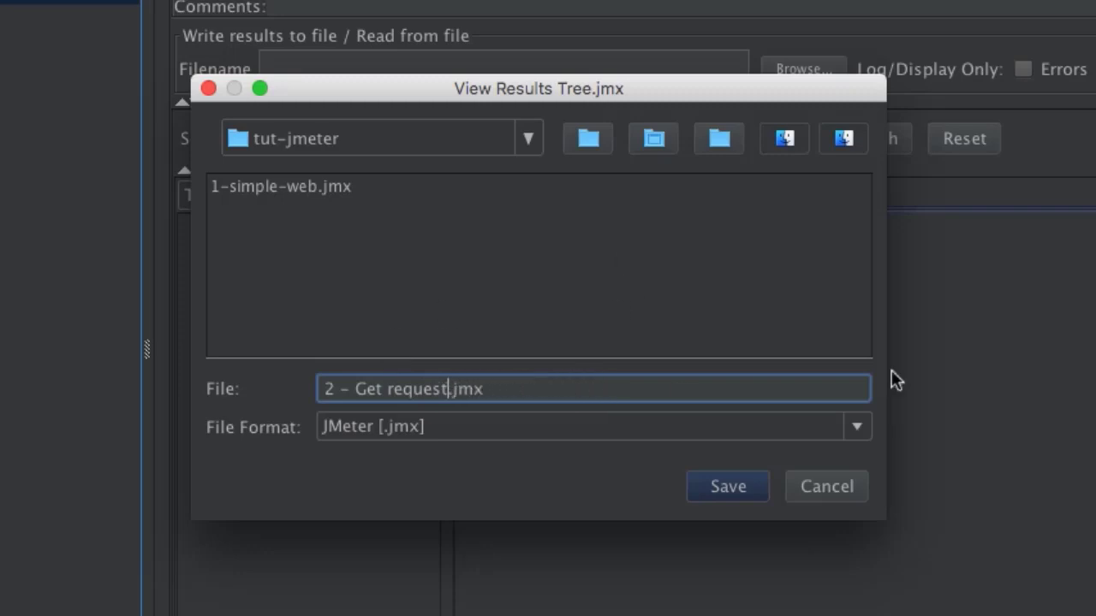
# - Change the file name to 2 - HTTP GET request.jmx and save the test plan so that it runs
pyautogui.press('Left')
pyautogui.press('Left')
pyautogui.hotkey('alt', 'Left')
pyautogui.hotkey('alt', 'Left')
pyautogui.write('HTTP GET')
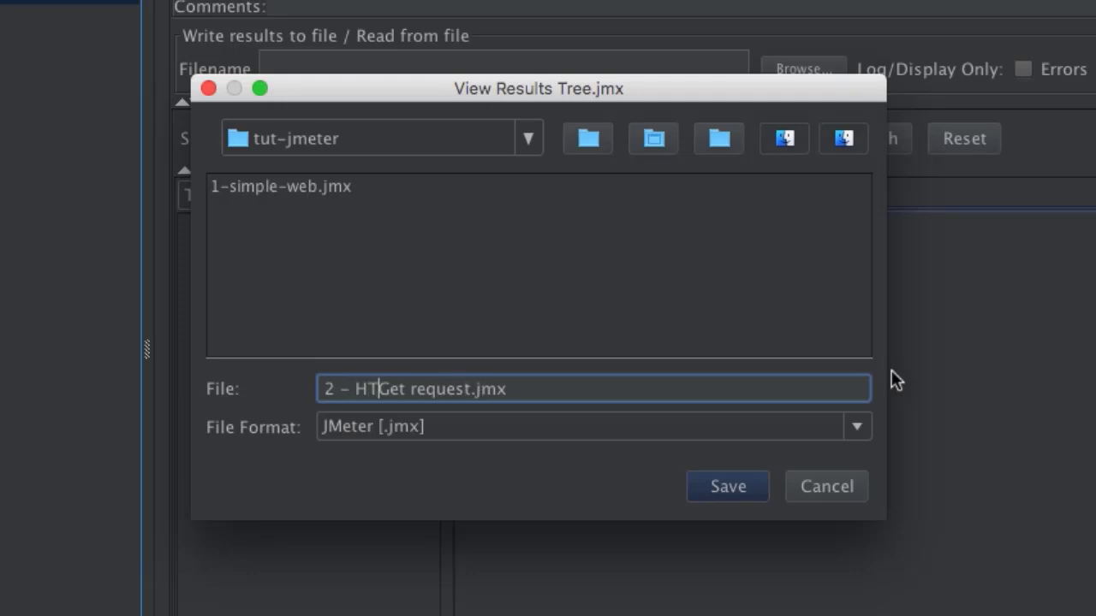
pyautogui.press('Right')
pyautogui.press('Right')
pyautogui.press('Right')
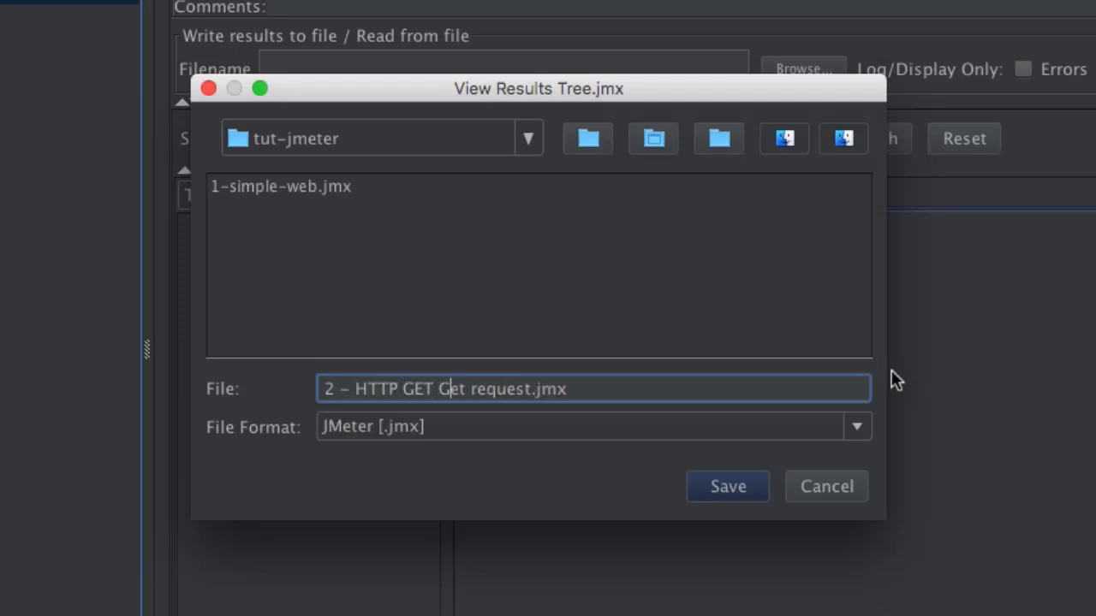
pyautogui.press('BackSpace')
pyautogui.press('BackSpace')
pyautogui.press('BackSpace')
pyautogui.press('BackSpace')
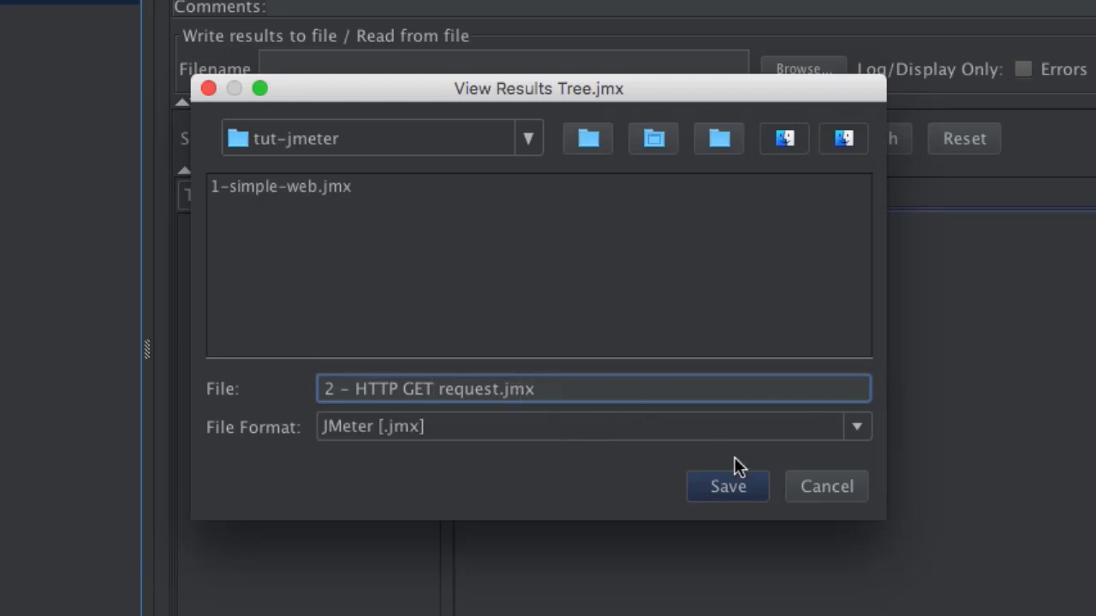
pyautogui.click(725, 488)
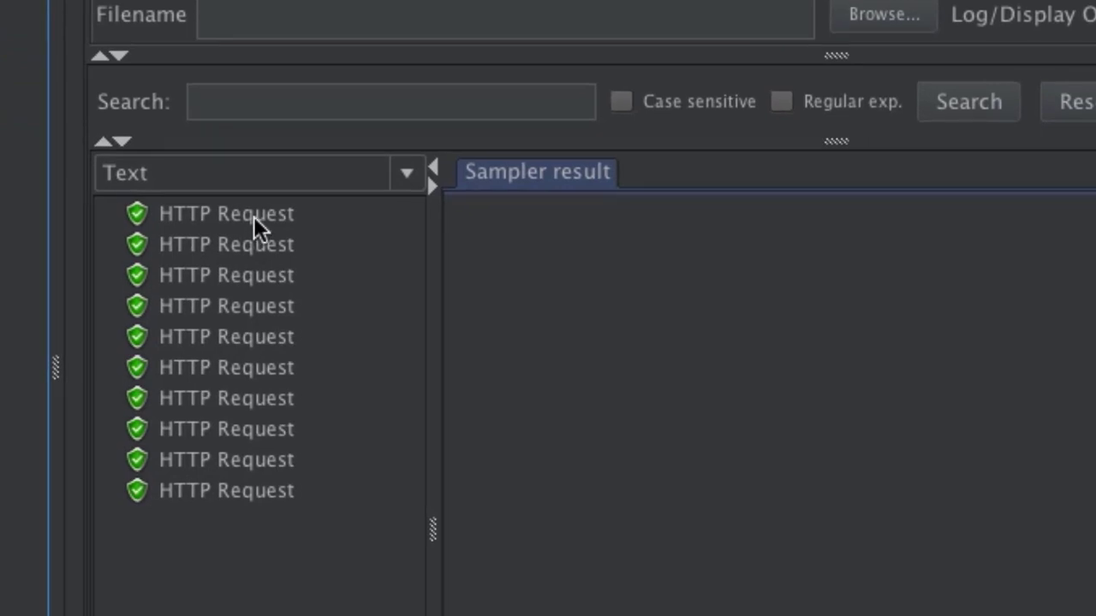
# - Compare the thread names, load times and response codes in the sampler results of several HTTP requests
pyautogui.click(254, 218)
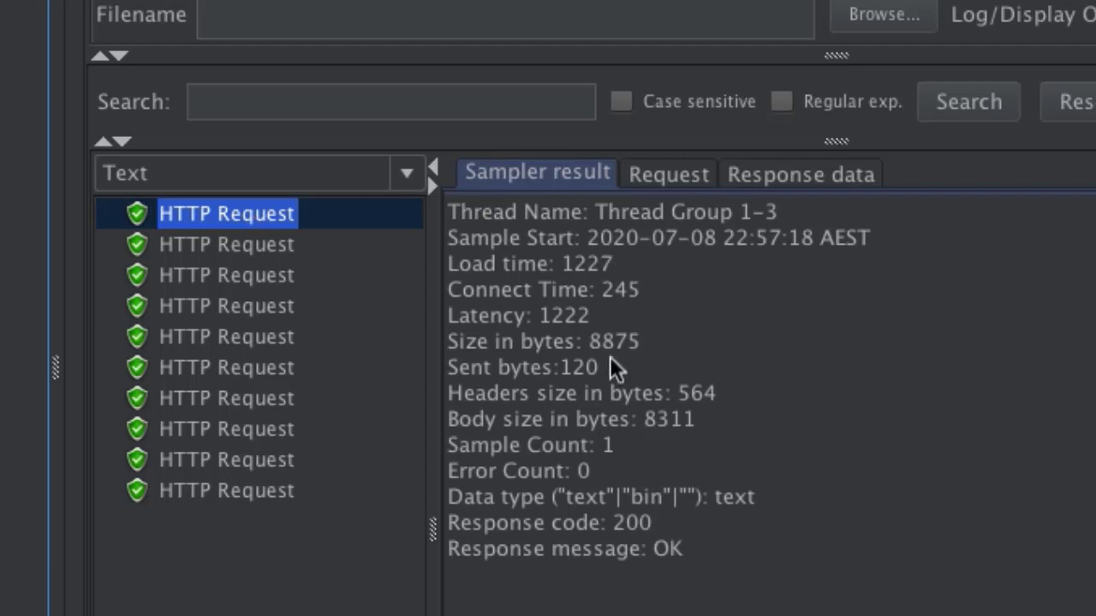
pyautogui.click(252, 247)
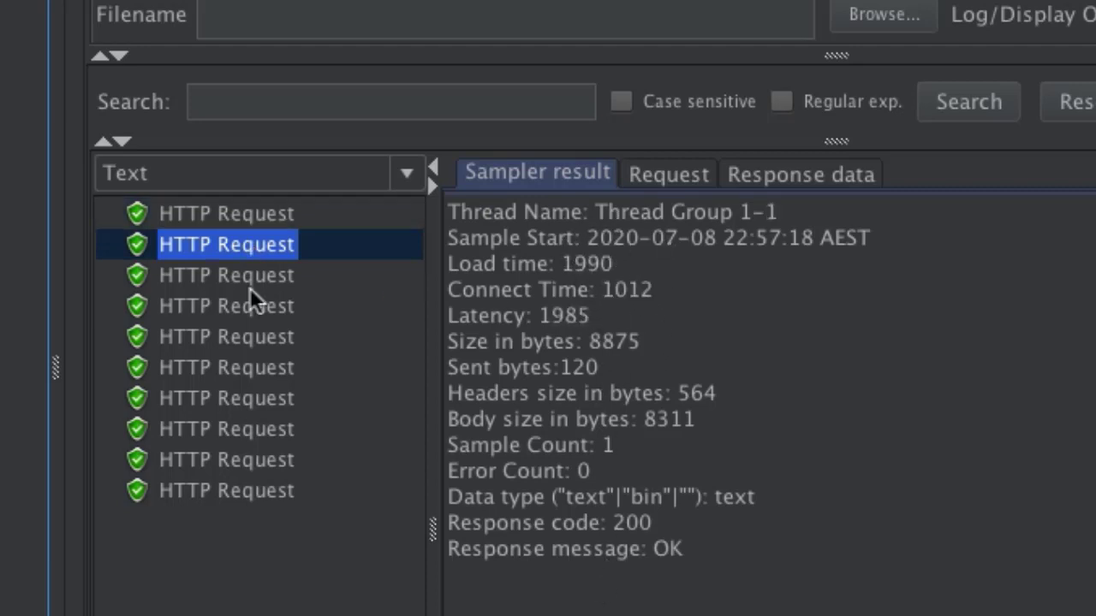
pyautogui.click(248, 215)
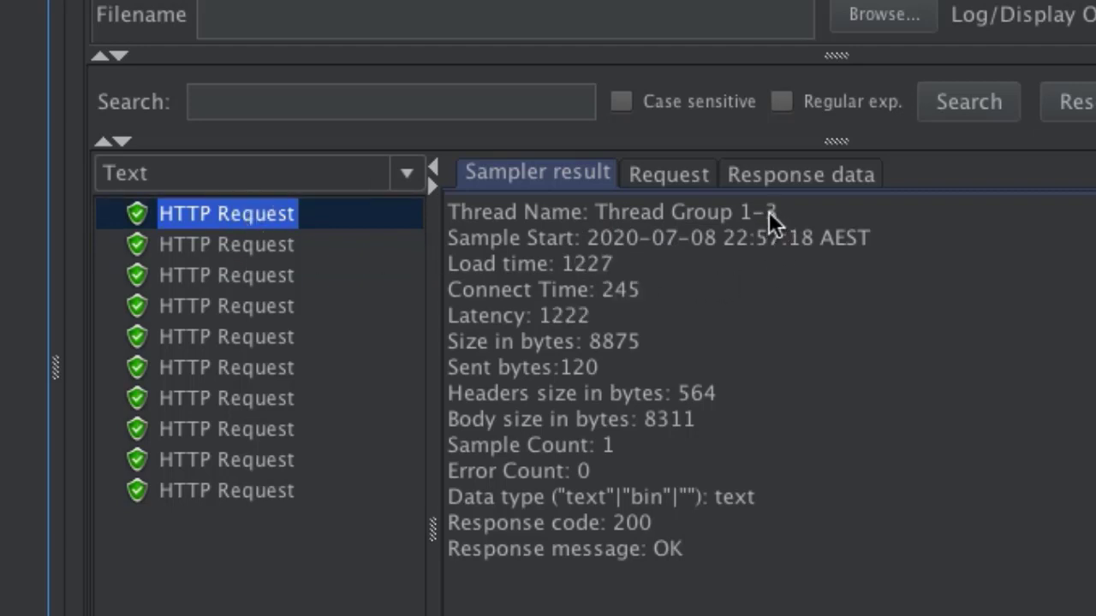
pyautogui.click(199, 246)
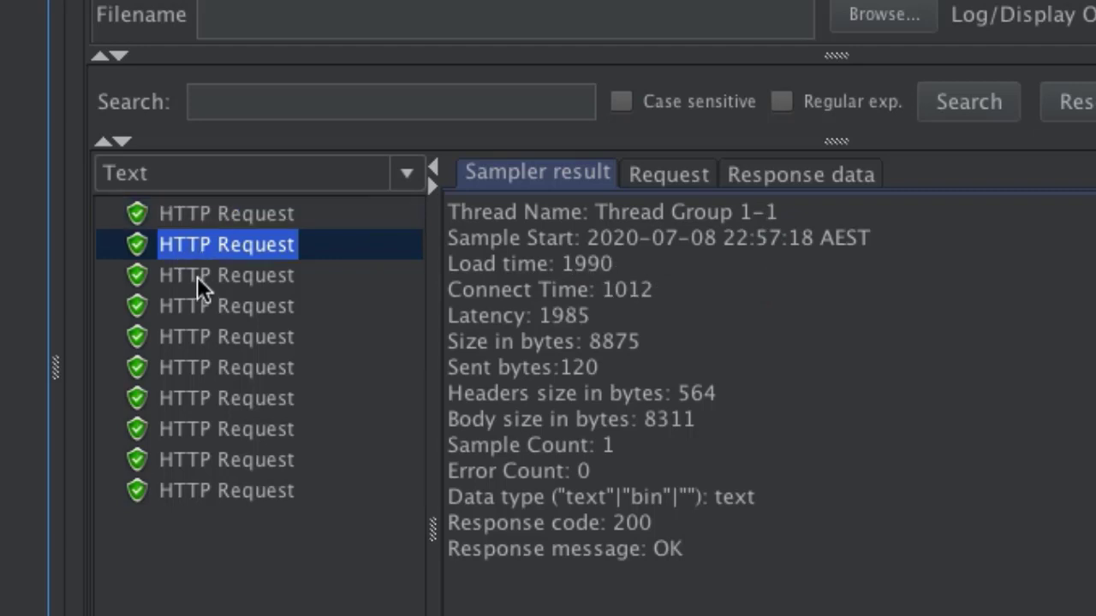
pyautogui.click(195, 275)
pyautogui.click(192, 337)
pyautogui.click(196, 396)
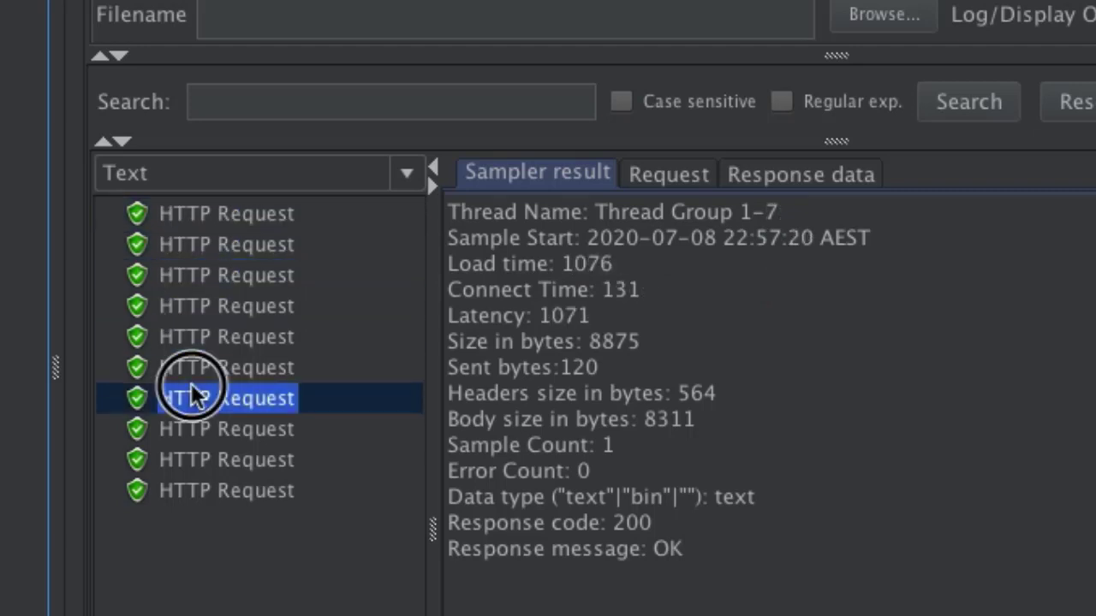
pyautogui.click(213, 216)
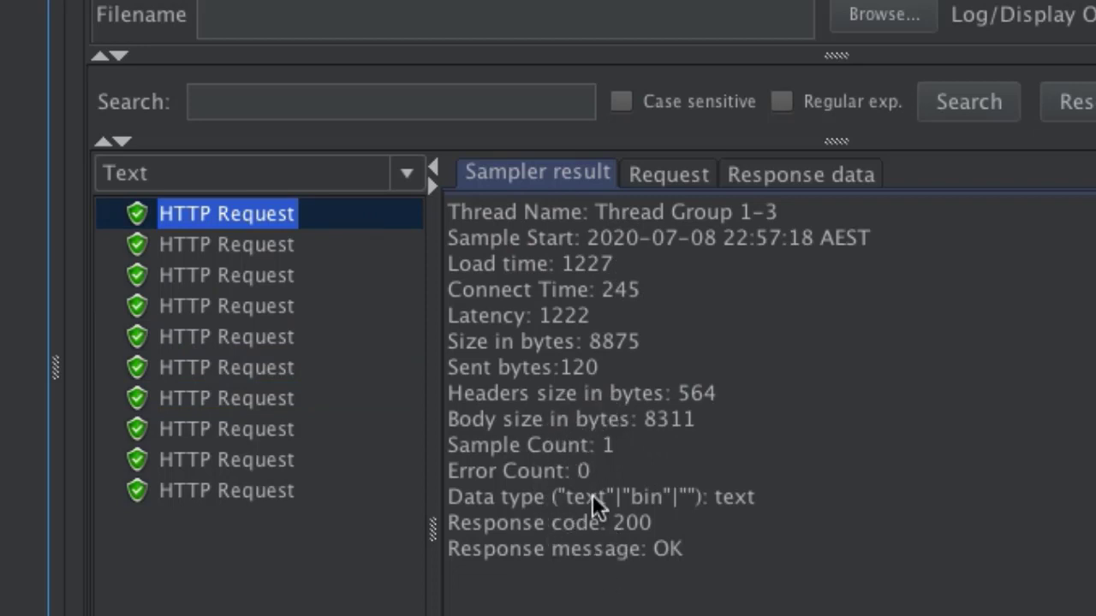
# - Examine the first sample's request body and request headers, comparing the raw and HTTP views
pyautogui.click(672, 174)
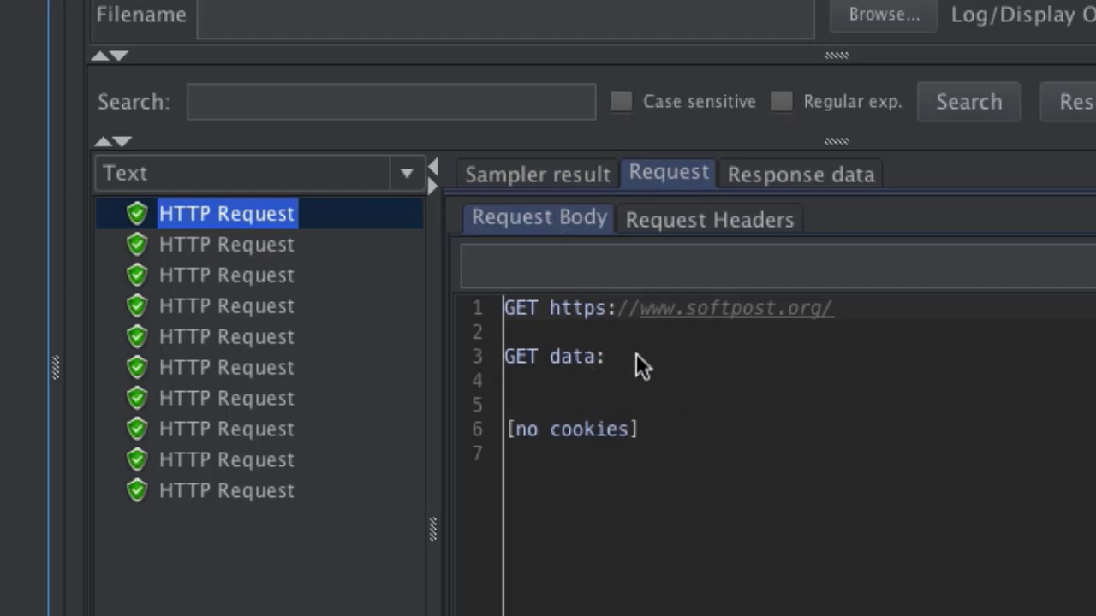
pyautogui.click(701, 221)
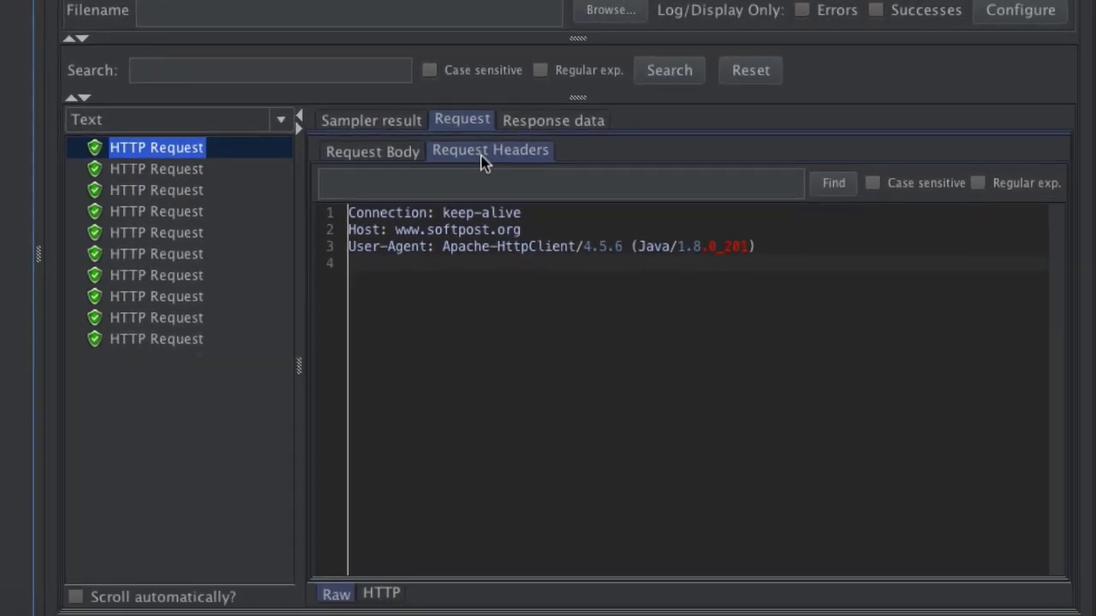
pyautogui.click(395, 157)
pyautogui.click(370, 599)
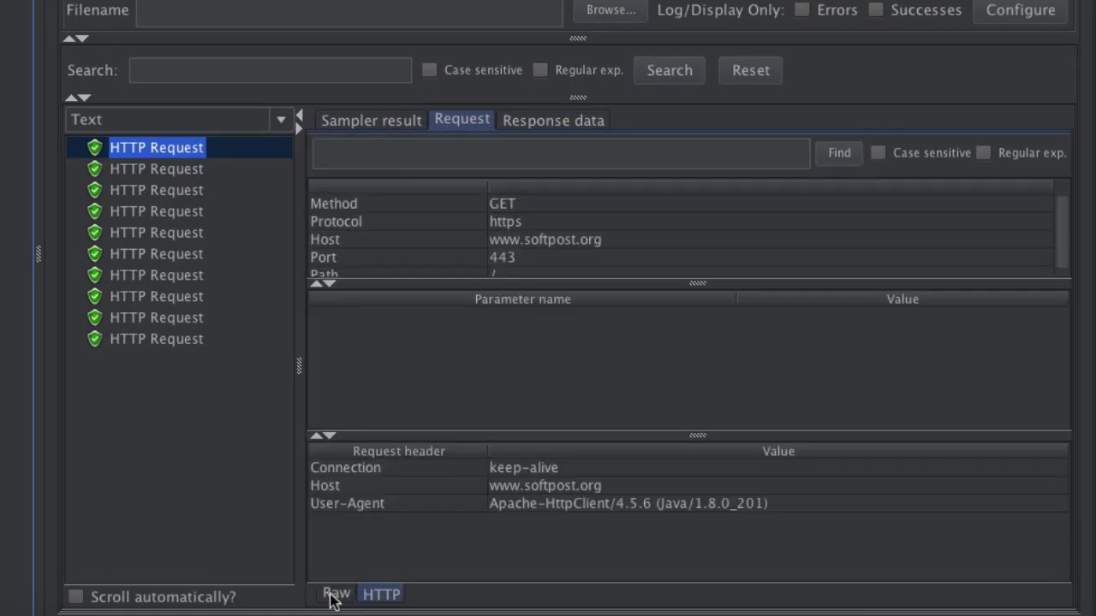
pyautogui.click(334, 596)
pyautogui.click(383, 596)
pyautogui.click(337, 595)
pyautogui.click(399, 597)
# - Examine the first sample's response body and headers, and check the response headers of several other samples
pyautogui.click(543, 124)
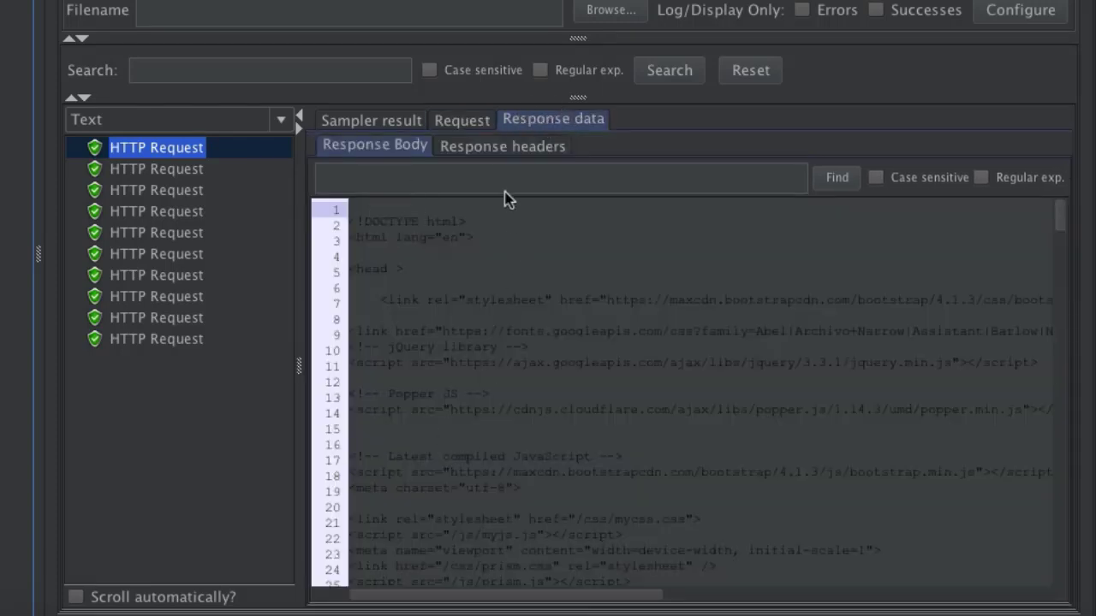
pyautogui.click(503, 158)
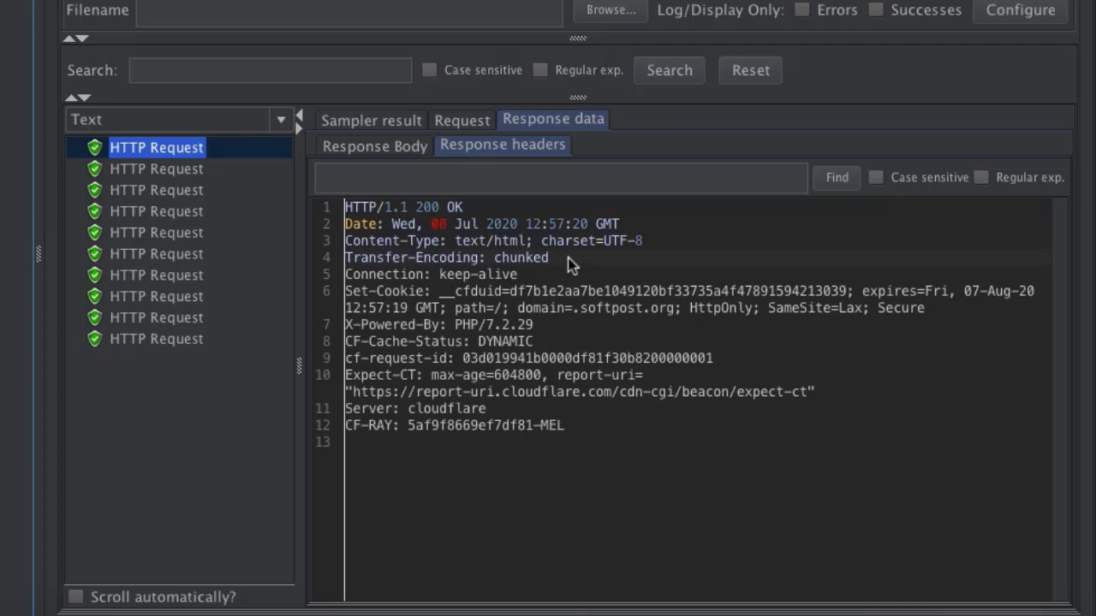
pyautogui.click(512, 280)
pyautogui.click(165, 190)
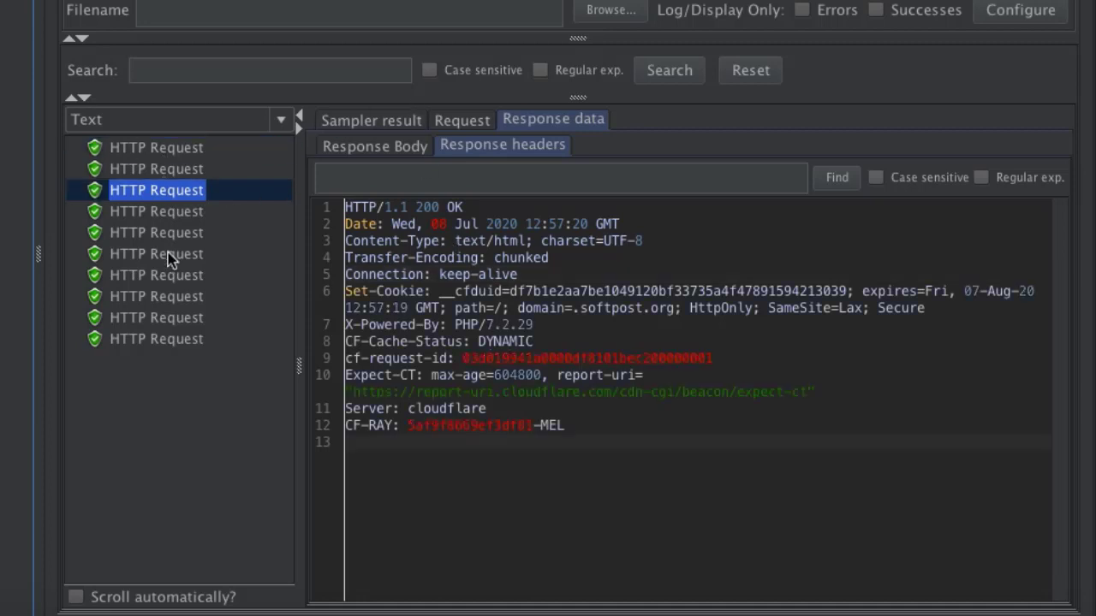
pyautogui.click(165, 254)
pyautogui.click(162, 297)
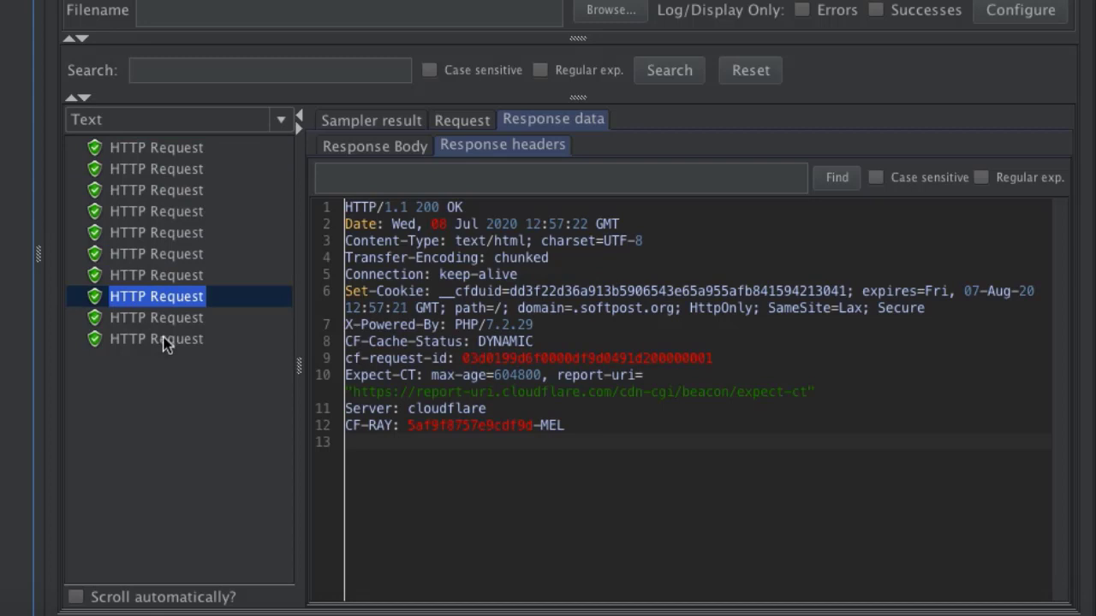
pyautogui.click(157, 278)
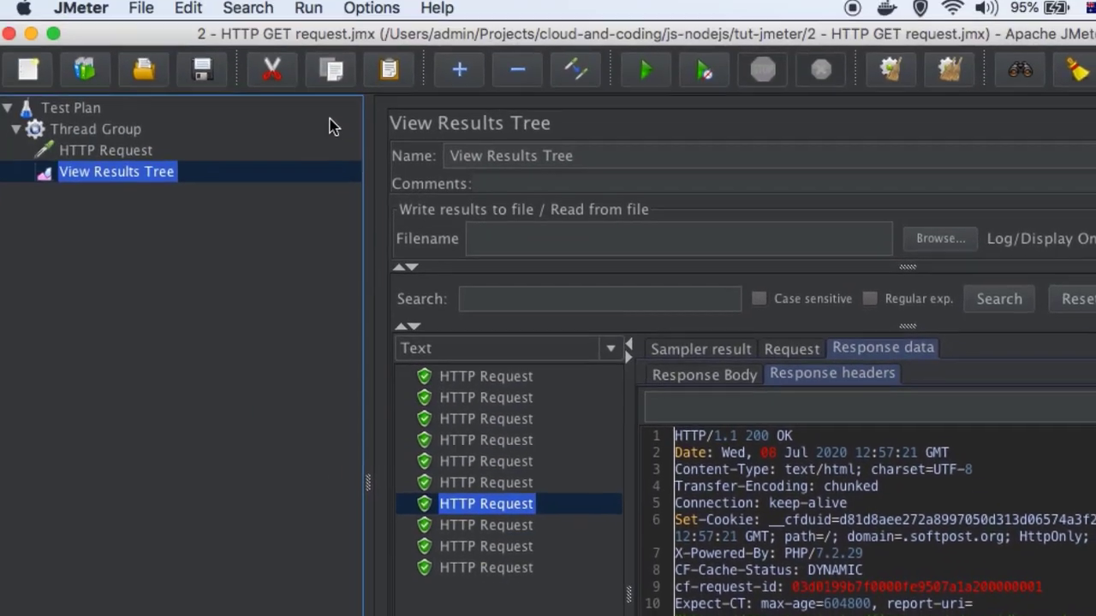
# - Review the HTTP request's method and path, and set the Thread Group's number of users to 100
pyautogui.click(109, 158)
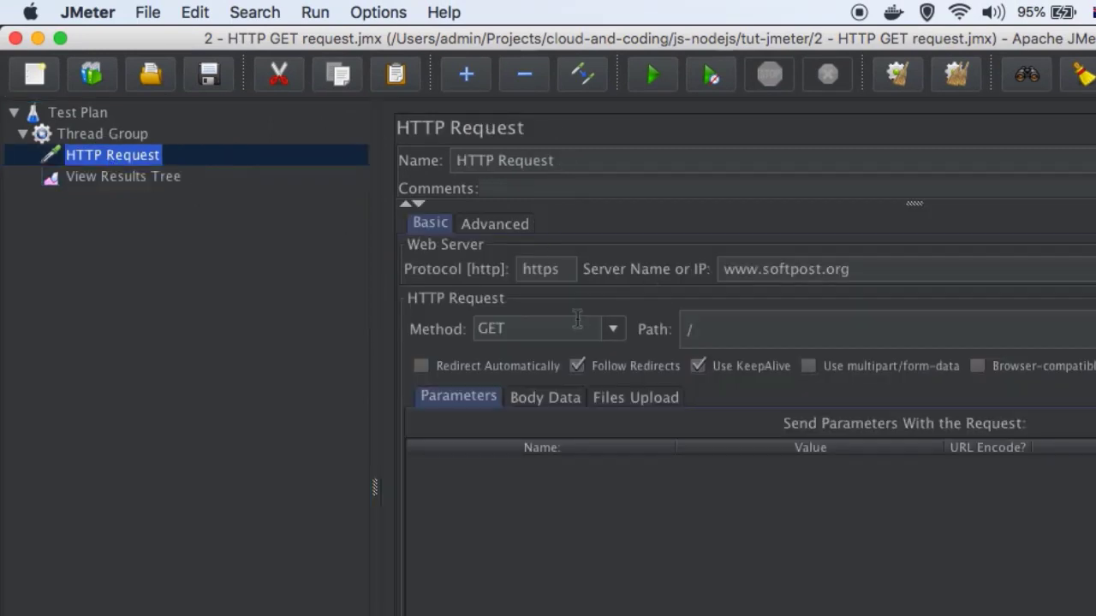
pyautogui.click(500, 328)
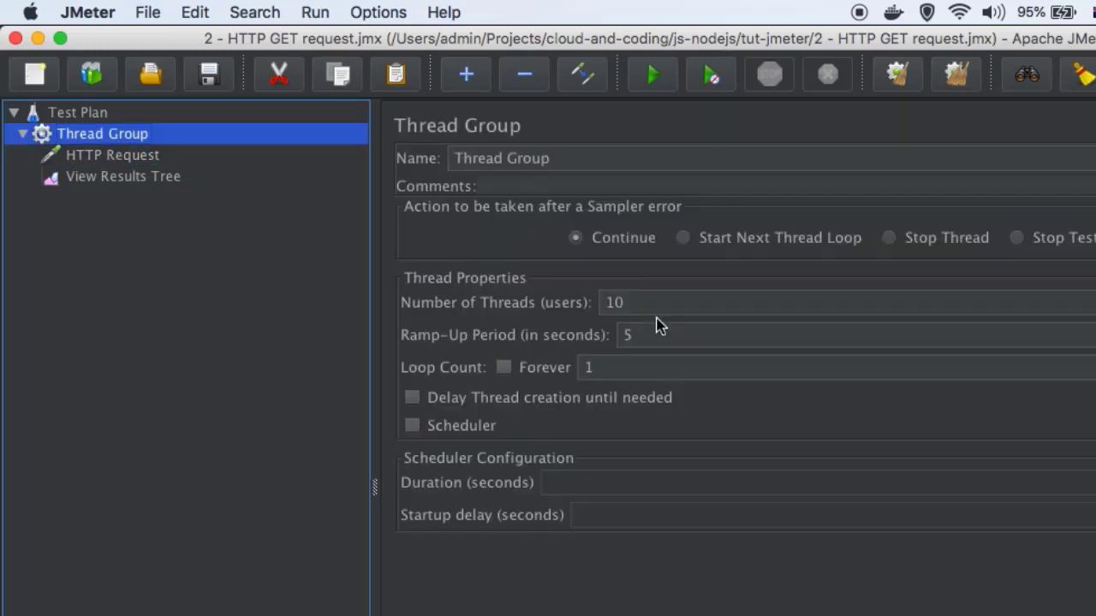
pyautogui.click(635, 303)
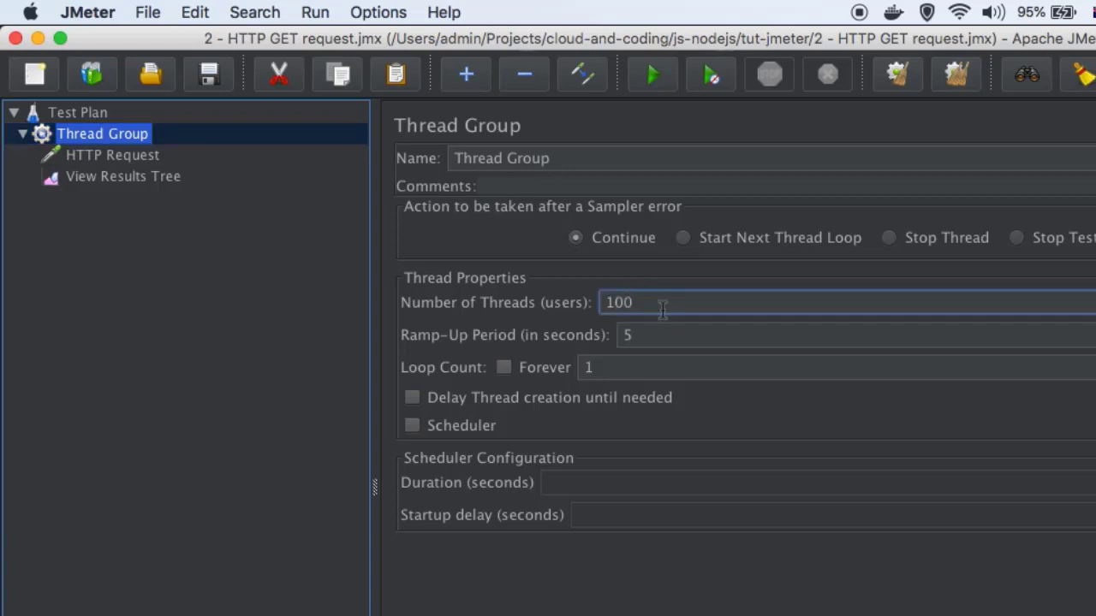
# - Return to the View Results Tree listener, open the log viewer, adjust its height and look through the log entries
pyautogui.click(139, 181)
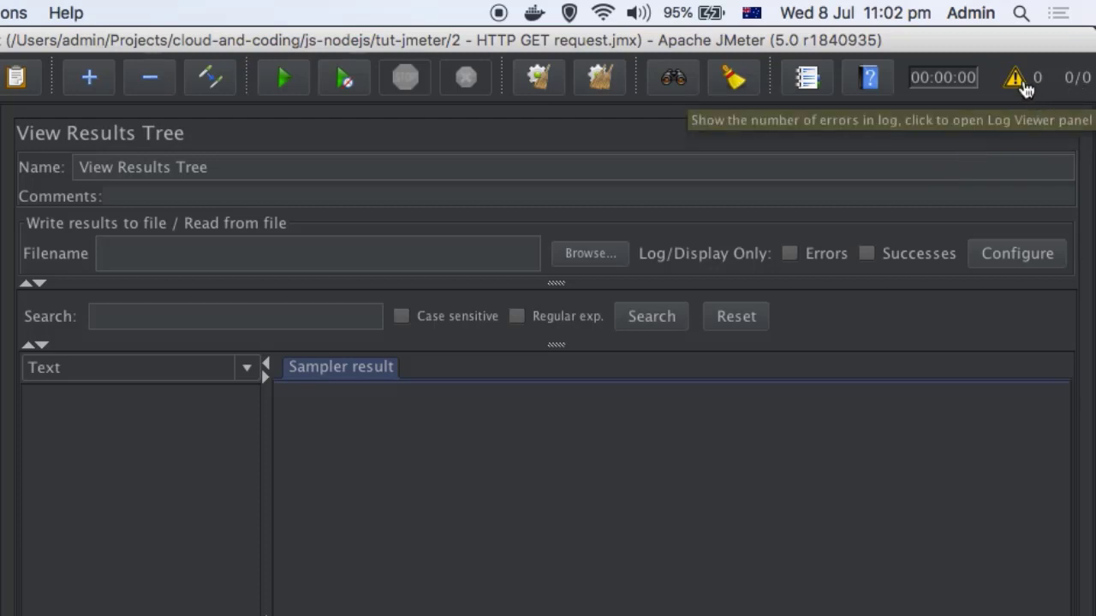
pyautogui.click(1024, 85)
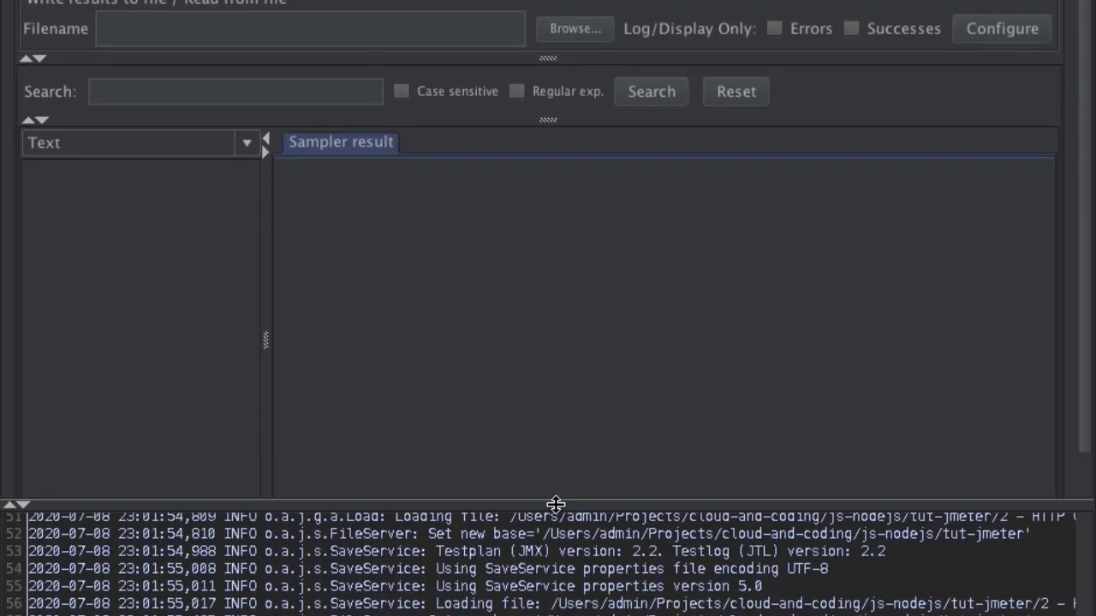
pyautogui.moveTo(555, 504); pyautogui.dragTo(555, 457)
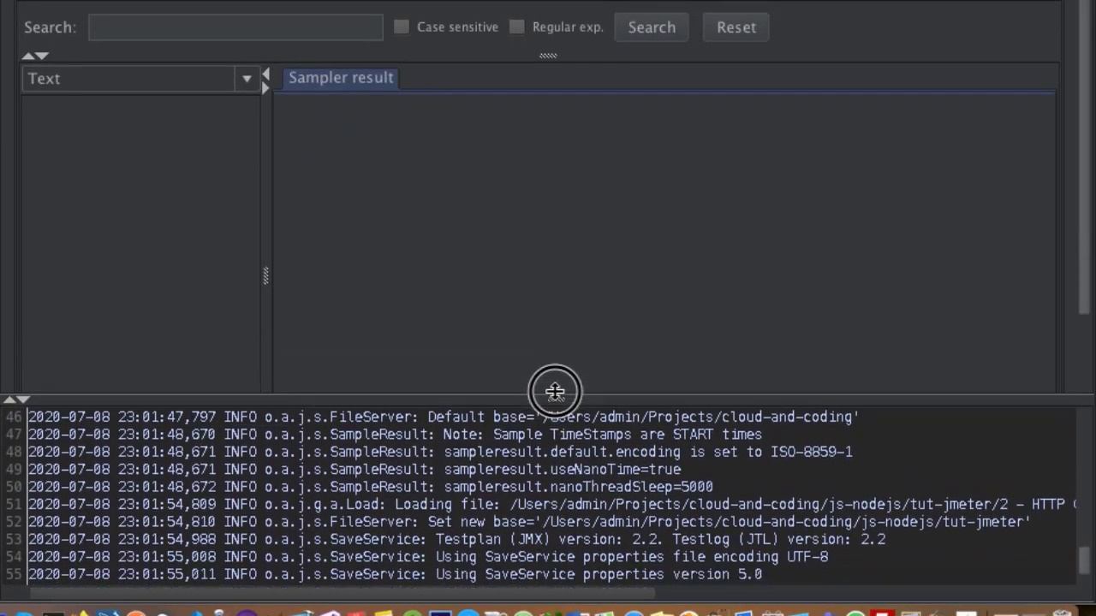
pyautogui.moveTo(555, 392); pyautogui.dragTo(553, 440)
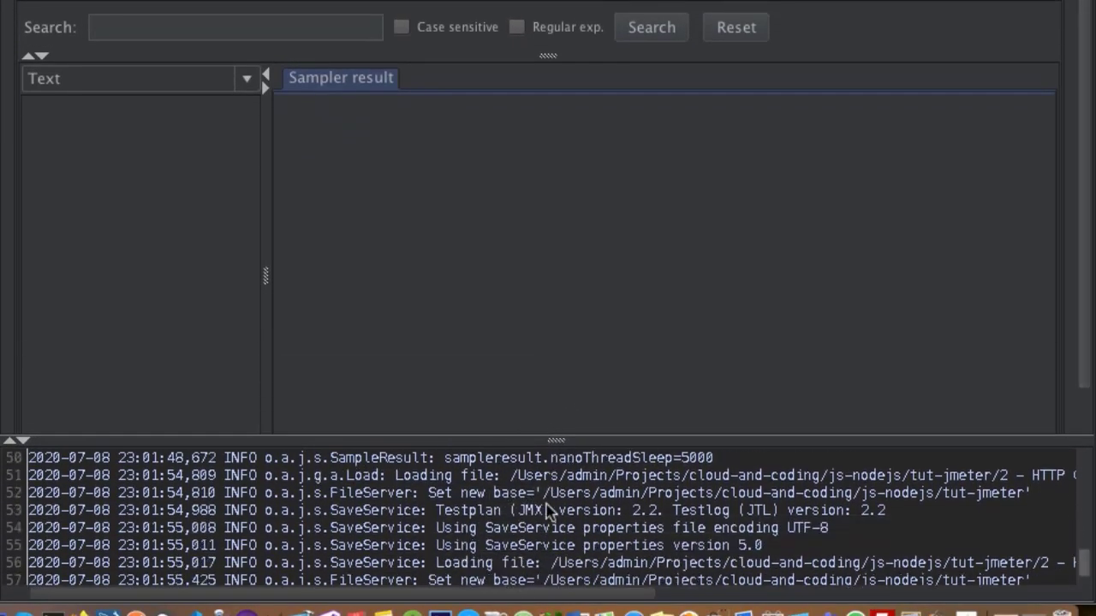
pyautogui.scroll(-1, 548, 511)
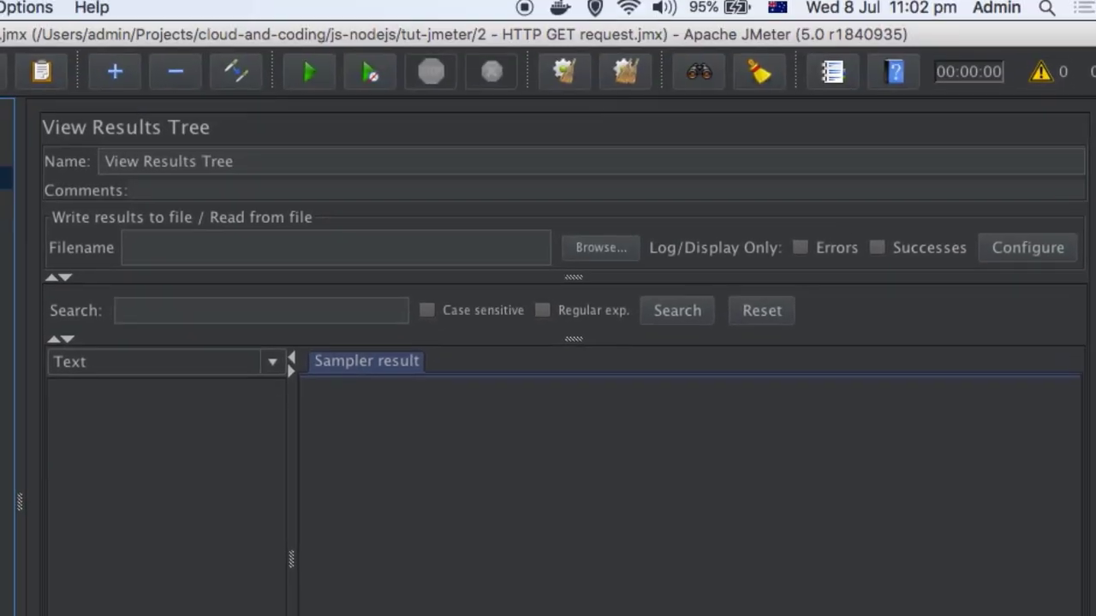
# - Run the test plan with 100 users and widen the window to show the whole toolbar with the thread counters
pyautogui.click(309, 88)
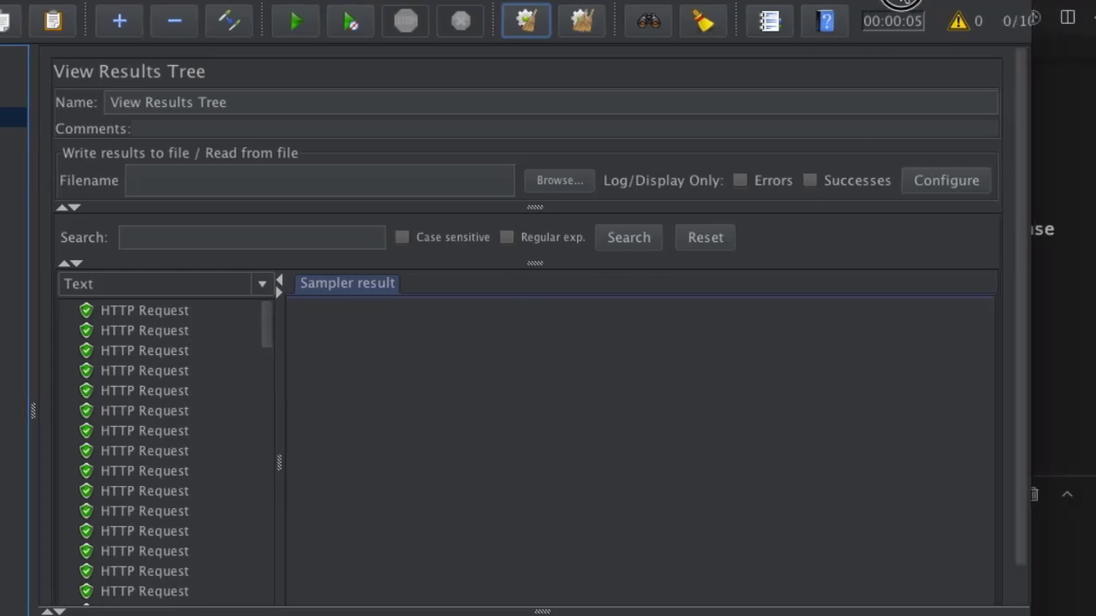
pyautogui.moveTo(1030, 26); pyautogui.dragTo(1095, 25)
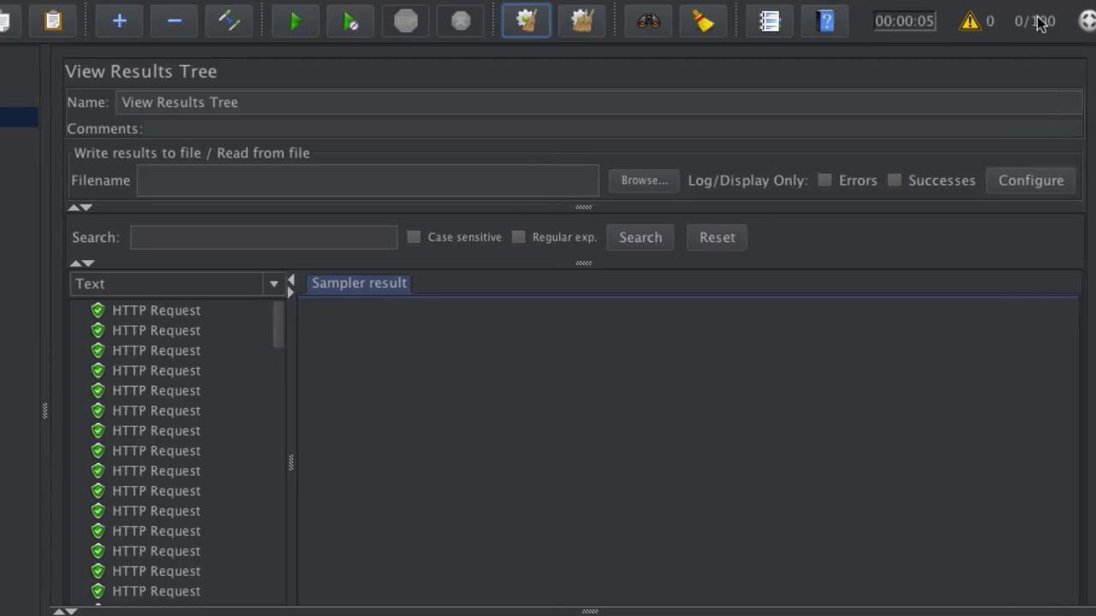
# - Look through the 100-user run's samples in the results tree and check the sampler result of several near the end
pyautogui.scroll(-15, 229, 450)
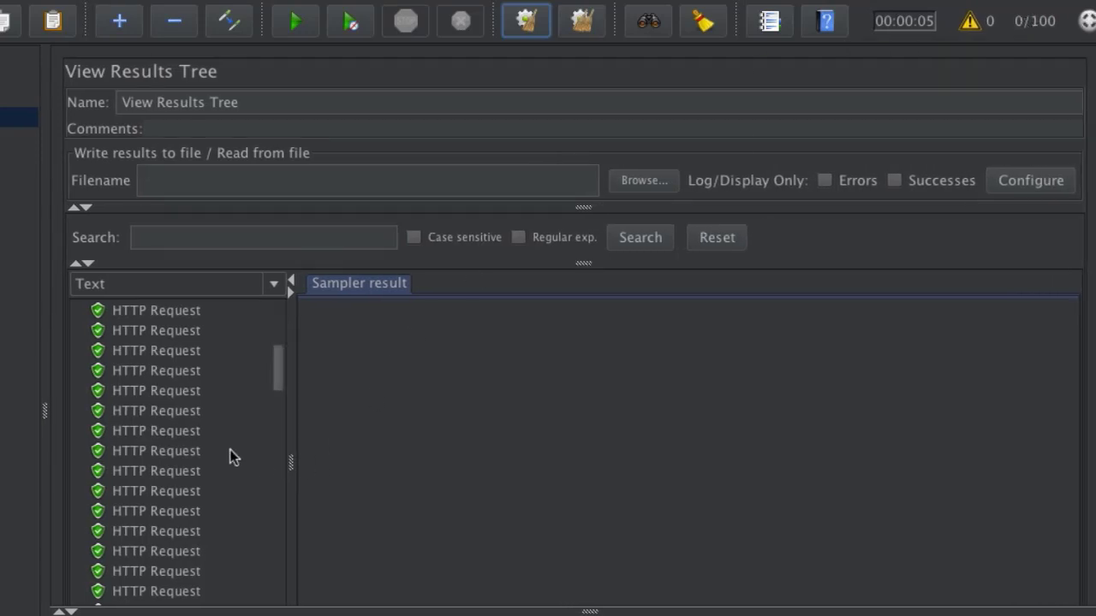
pyautogui.click(102, 382)
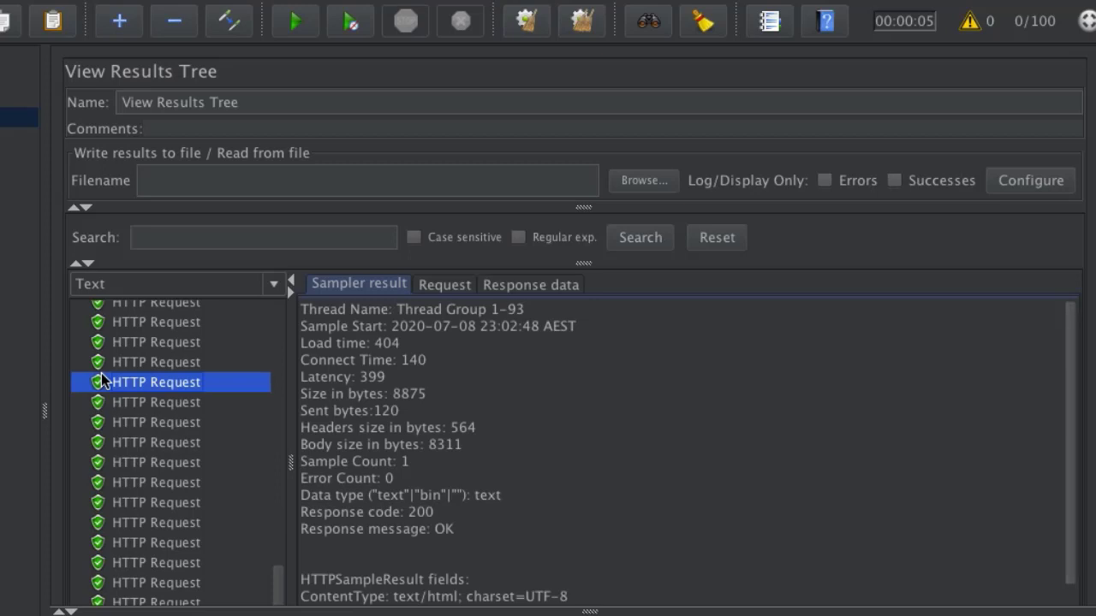
pyautogui.click(106, 345)
pyautogui.click(110, 462)
pyautogui.click(108, 381)
# - Clear all results and run the test plan again with 100 users
pyautogui.click(582, 21)
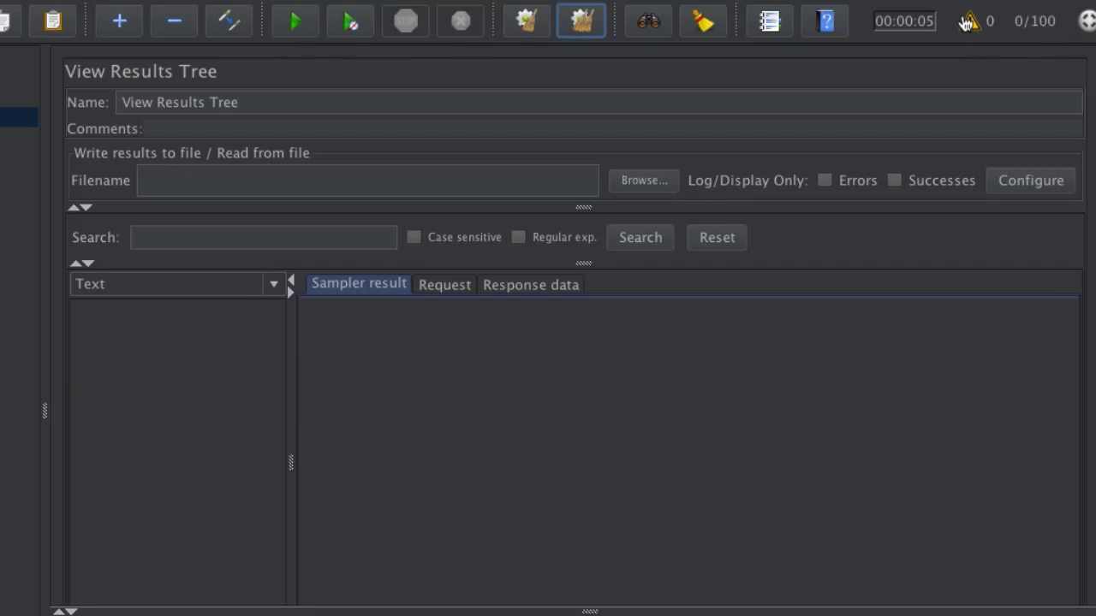
pyautogui.click(301, 30)
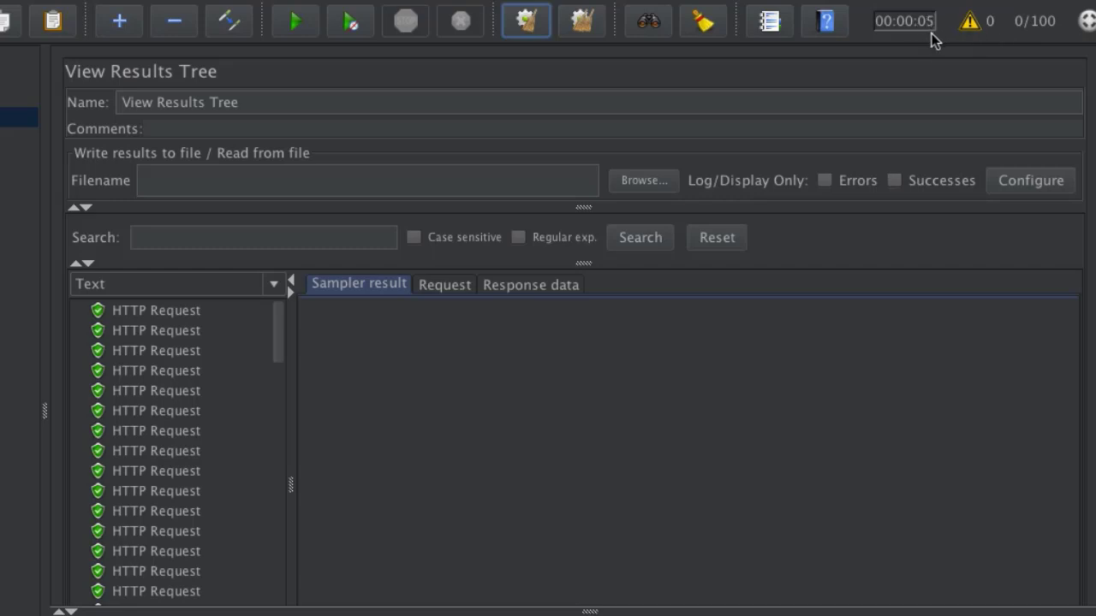
# - Check the sampler results of several samples from the new run, and enlarge the log viewer to read its thread entries
pyautogui.scroll(-15, 144, 439)
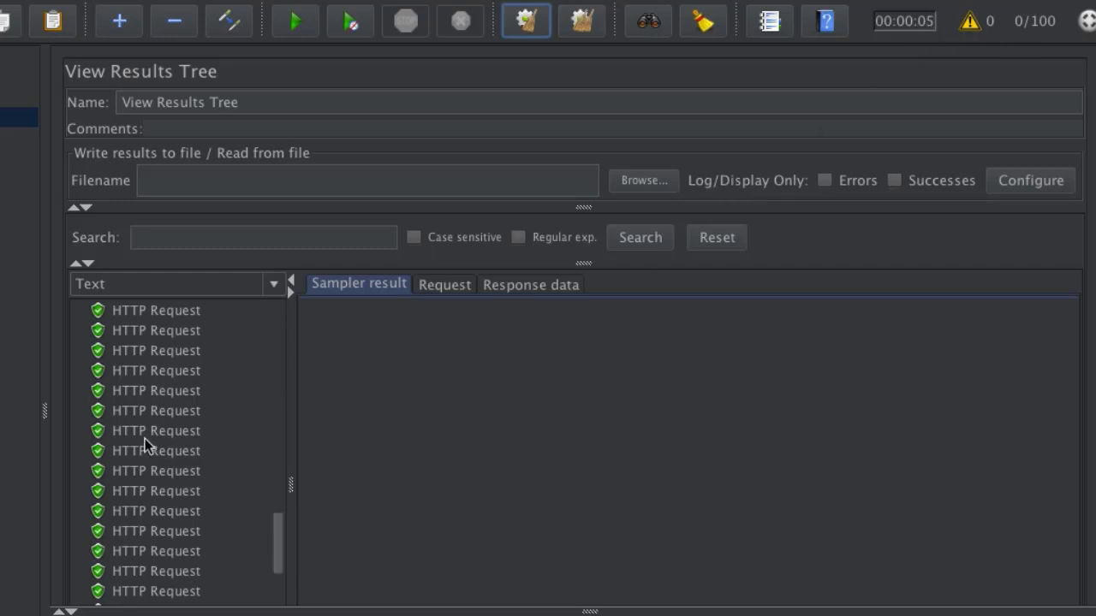
pyautogui.click(145, 491)
pyautogui.click(150, 551)
pyautogui.click(150, 449)
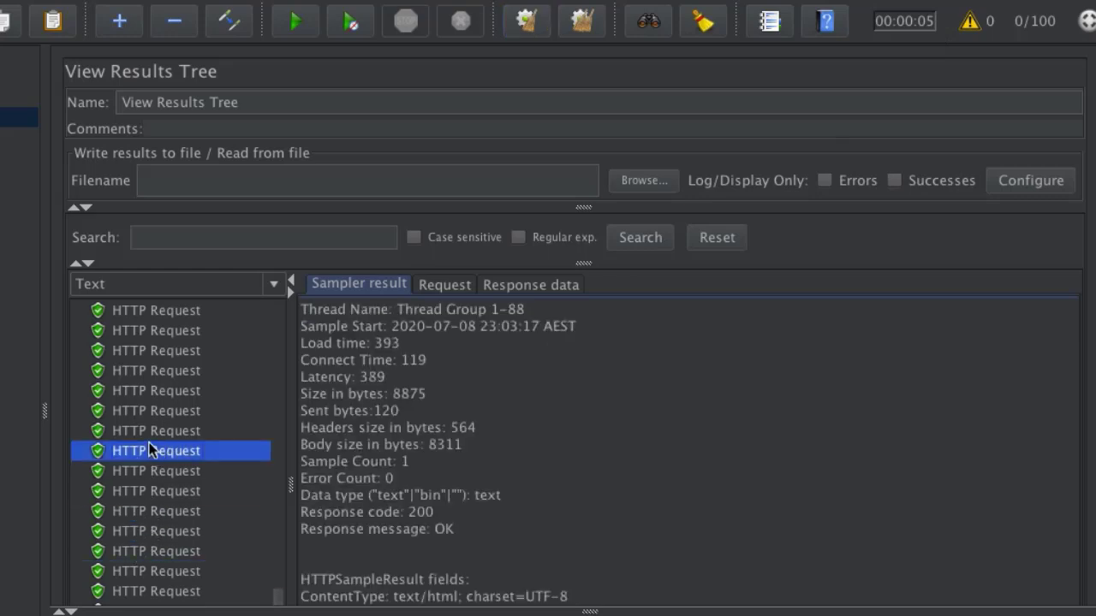
pyautogui.moveTo(548, 611); pyautogui.dragTo(550, 494)
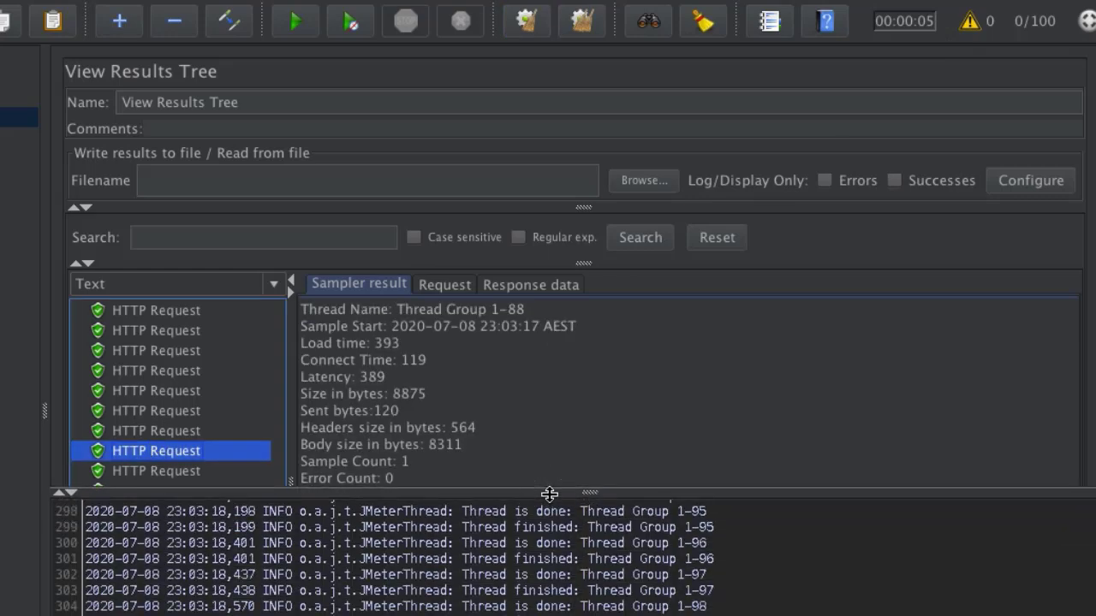
pyautogui.scroll(3, 548, 556)
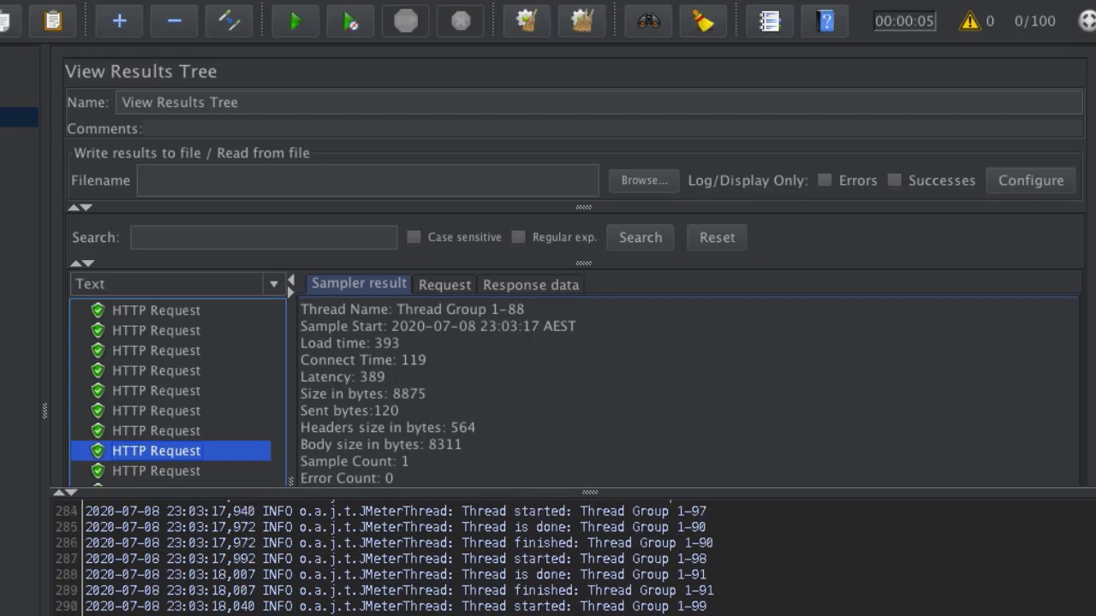